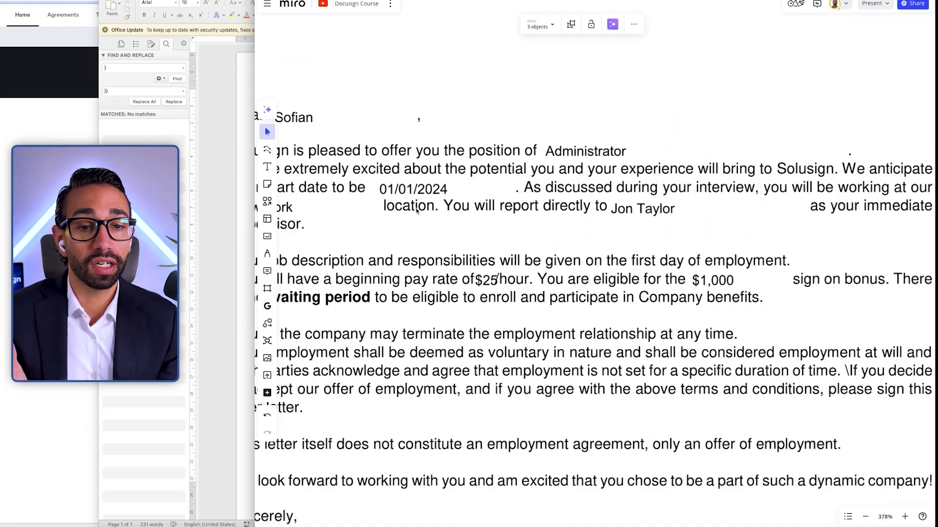
# Step: Highlight the first-name, start date and supervisor name placeholders in the filled-in letter
pyautogui.click(417, 211)
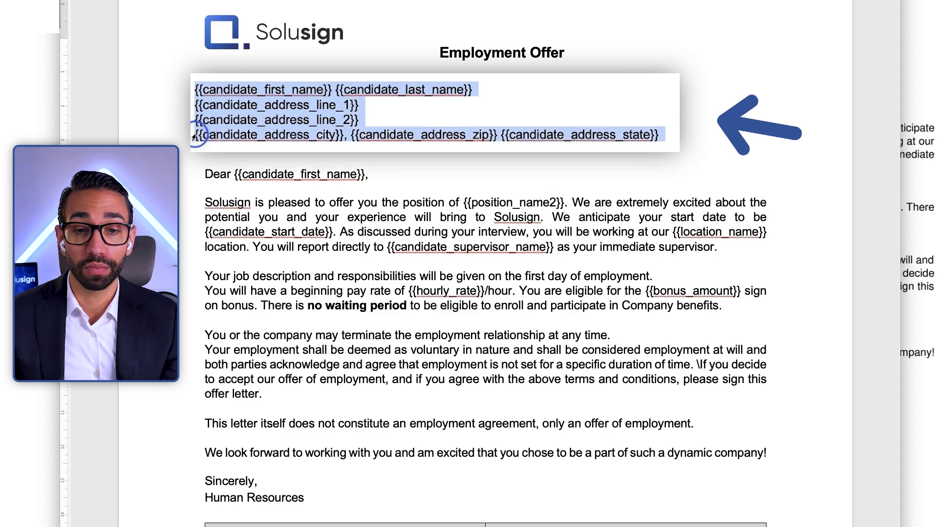
pyautogui.scroll(-3, 201, 90)
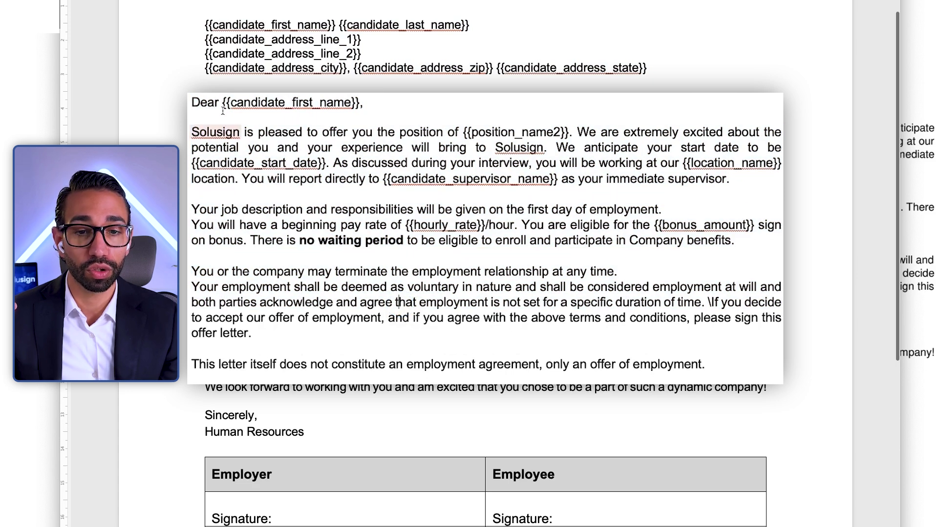
pyautogui.moveTo(223, 105); pyautogui.dragTo(358, 103)
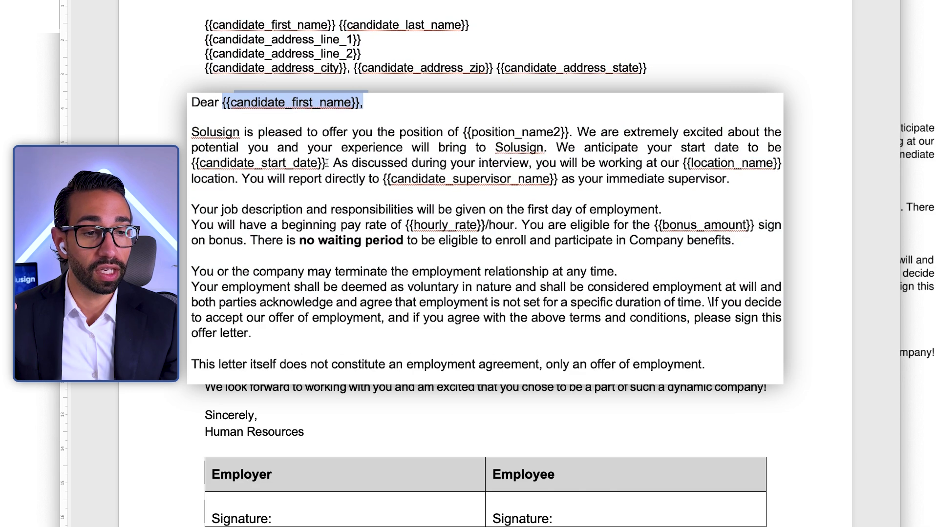
pyautogui.moveTo(326, 163); pyautogui.dragTo(191, 164)
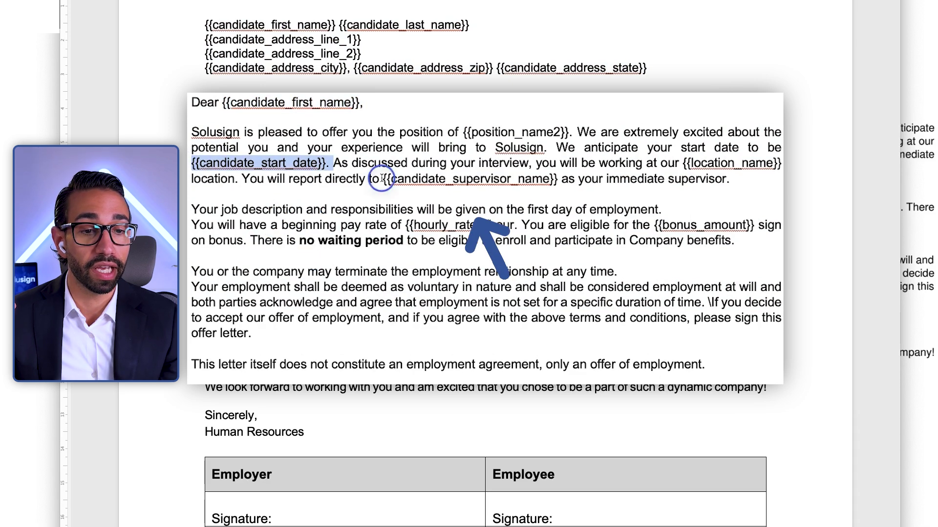
pyautogui.moveTo(382, 179); pyautogui.dragTo(559, 175)
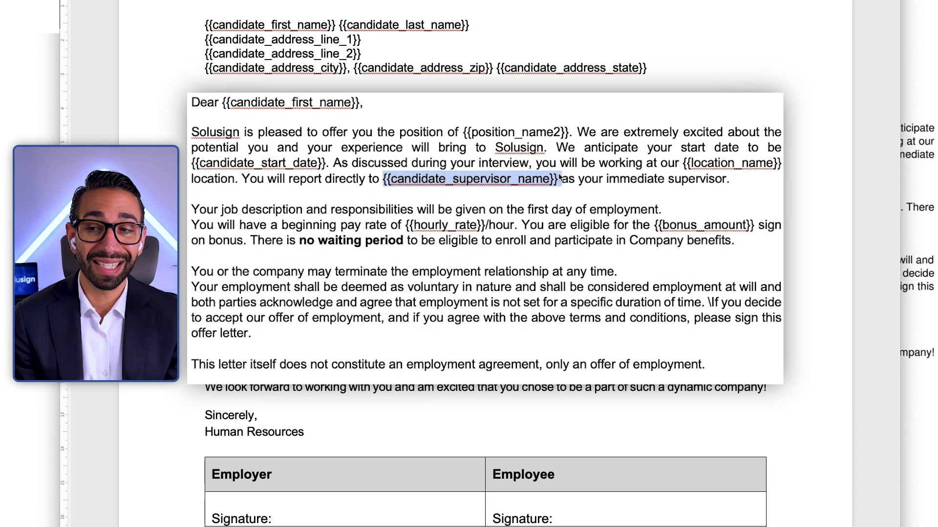
pyautogui.click(580, 175)
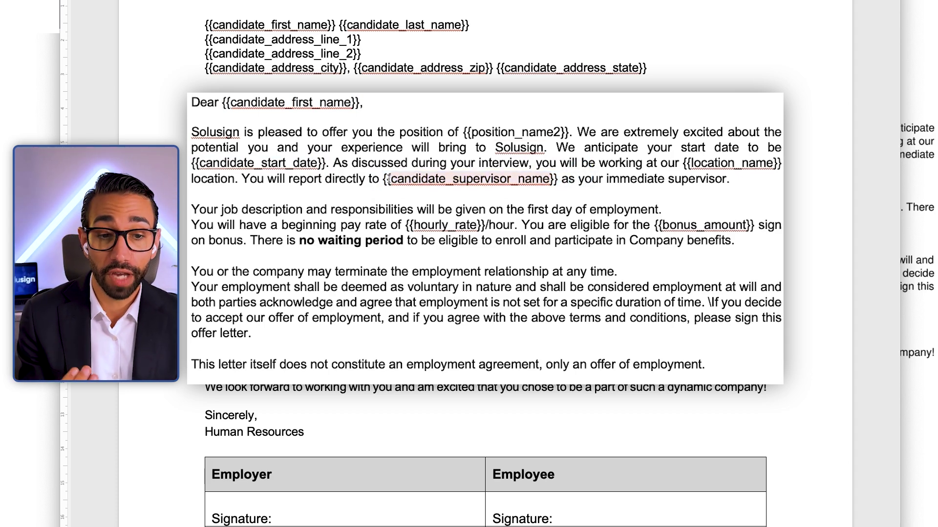
pyautogui.moveTo(383, 179); pyautogui.dragTo(561, 180)
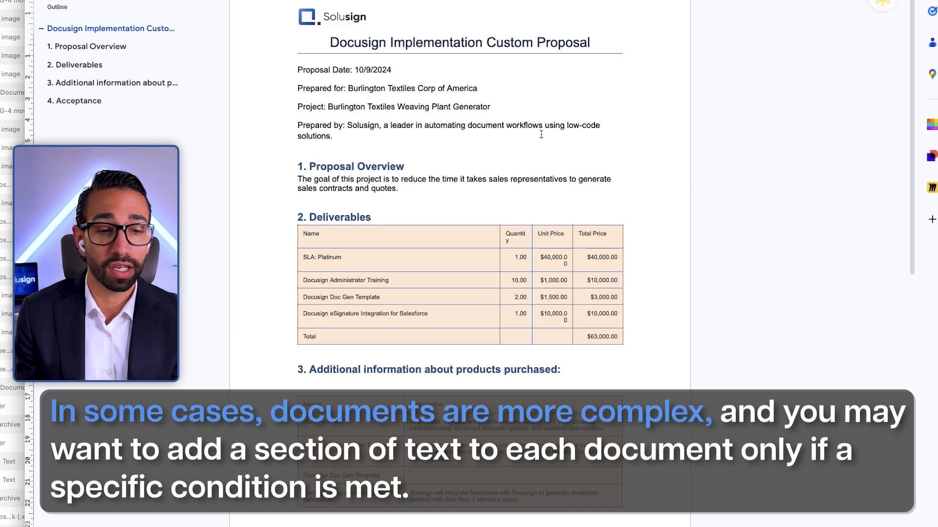
# Step: Select the Deliverables table's product rows across name, quantity and price
pyautogui.scroll(-3, 546, 275)
pyautogui.click(350, 138)
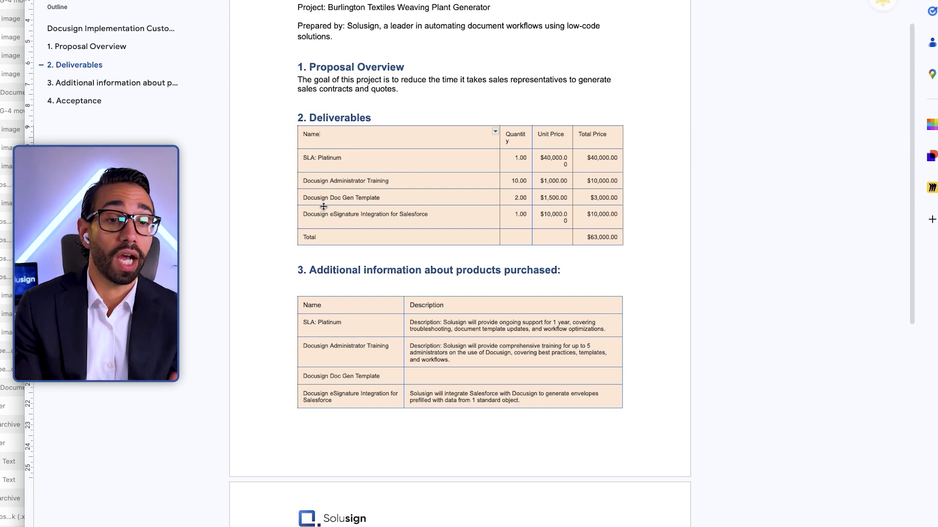
pyautogui.scroll(-1, 332, 152)
pyautogui.moveTo(332, 142)
pyautogui.mouseDown()
pyautogui.moveTo(518, 181)
pyautogui.moveTo(603, 214)
pyautogui.mouseUp()
pyautogui.click(621, 199)
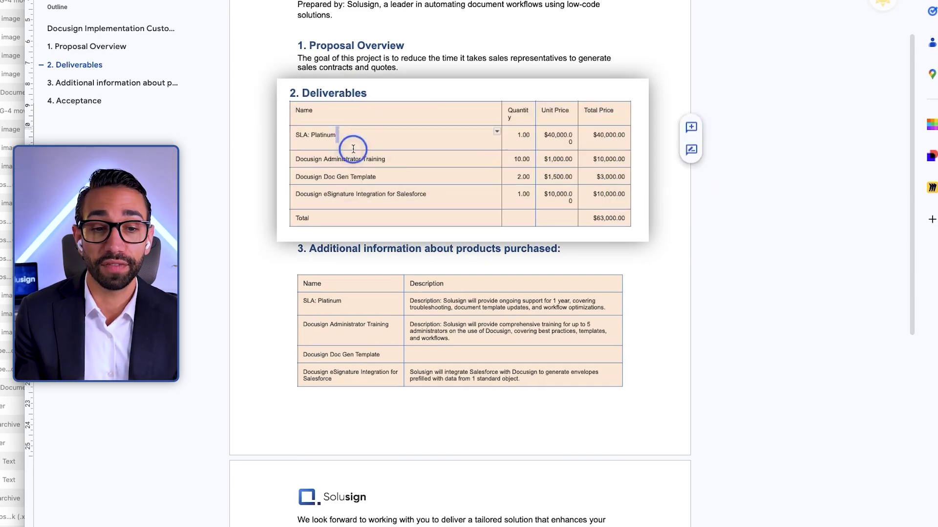
pyautogui.moveTo(352, 147); pyautogui.dragTo(352, 203)
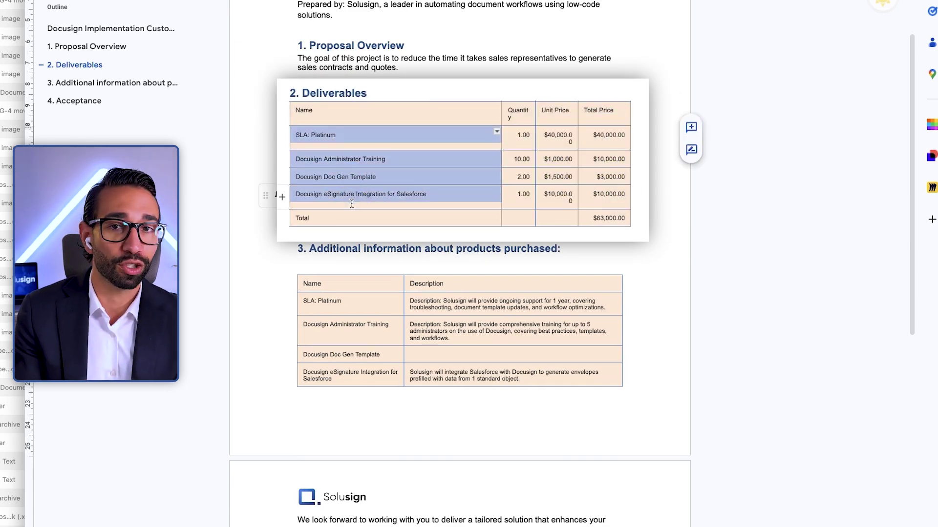
pyautogui.click(373, 198)
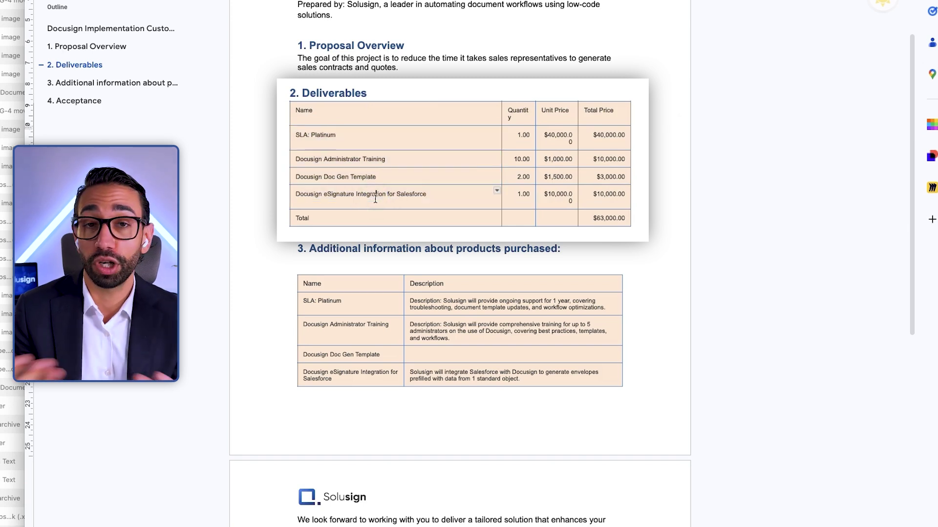
pyautogui.moveTo(381, 201); pyautogui.dragTo(557, 137)
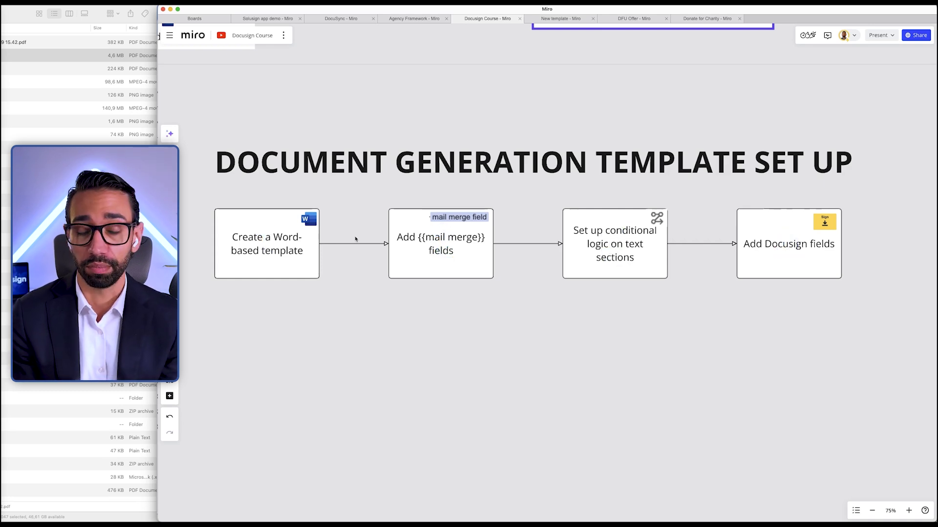
# Step: Point out the Word-based template, conditional logic and Add Docusign fields steps on the flowchart
pyautogui.click(276, 238)
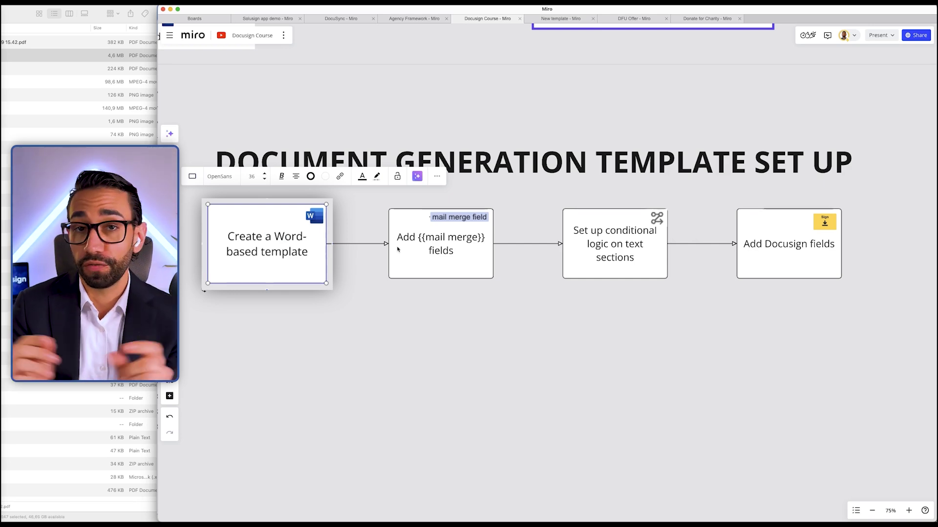
pyautogui.click(288, 288)
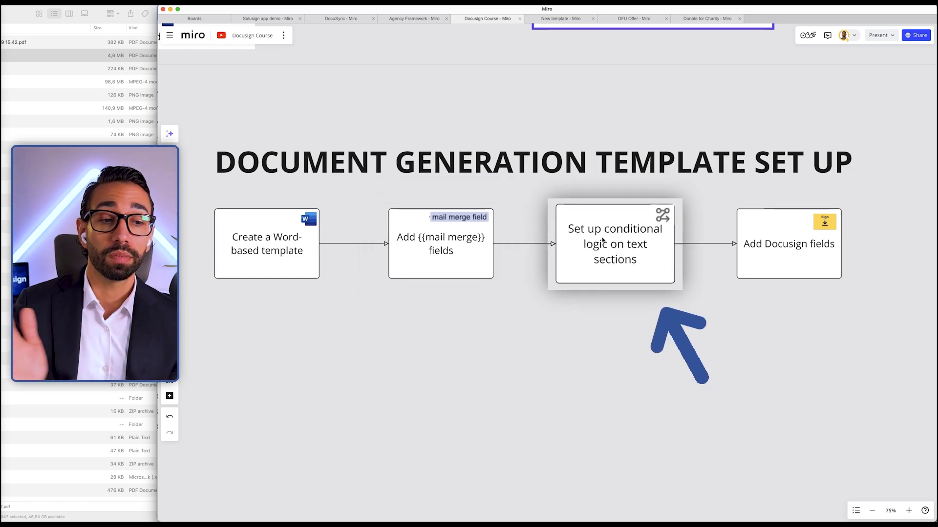
pyautogui.click(618, 249)
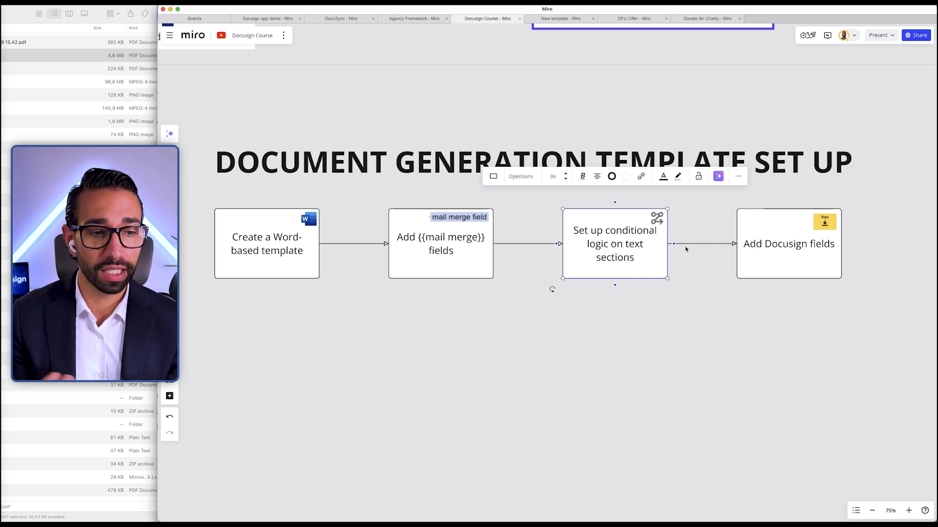
pyautogui.hscroll(3, 623, 255)
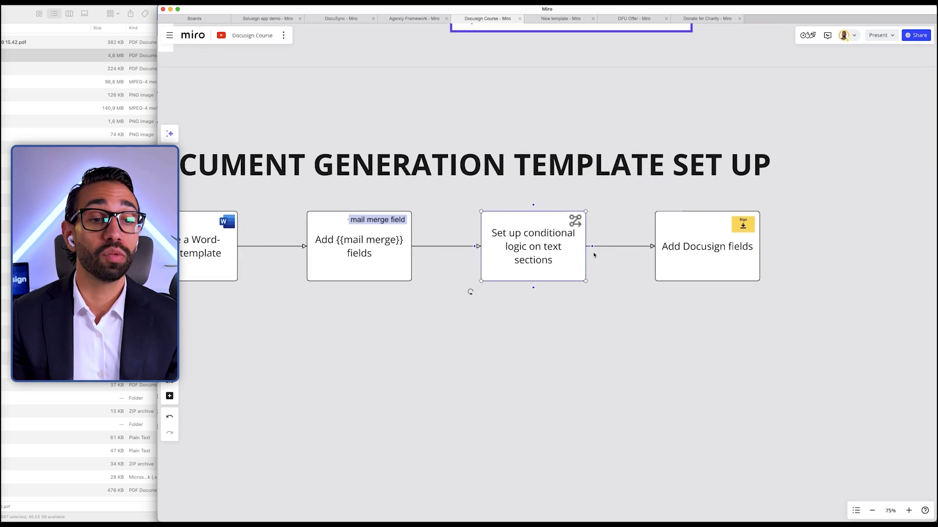
pyautogui.hscroll(3, 543, 272)
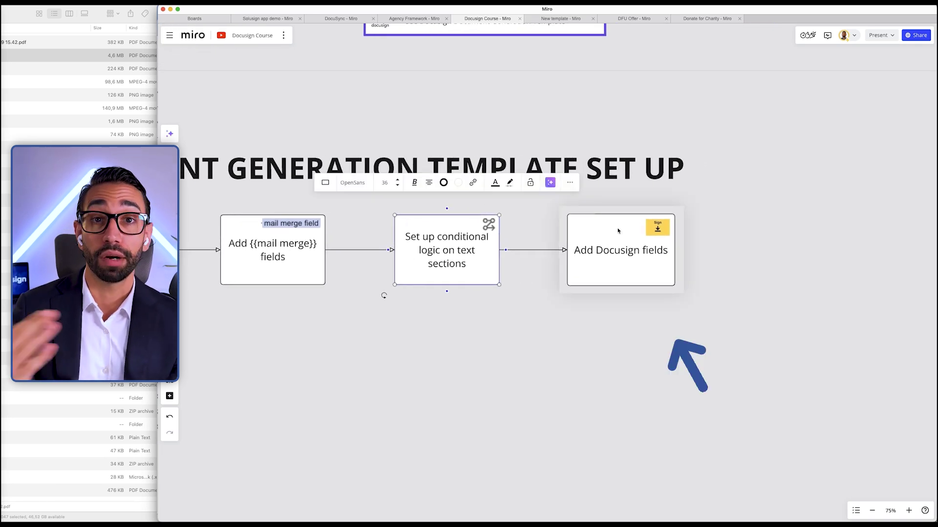
pyautogui.click(632, 246)
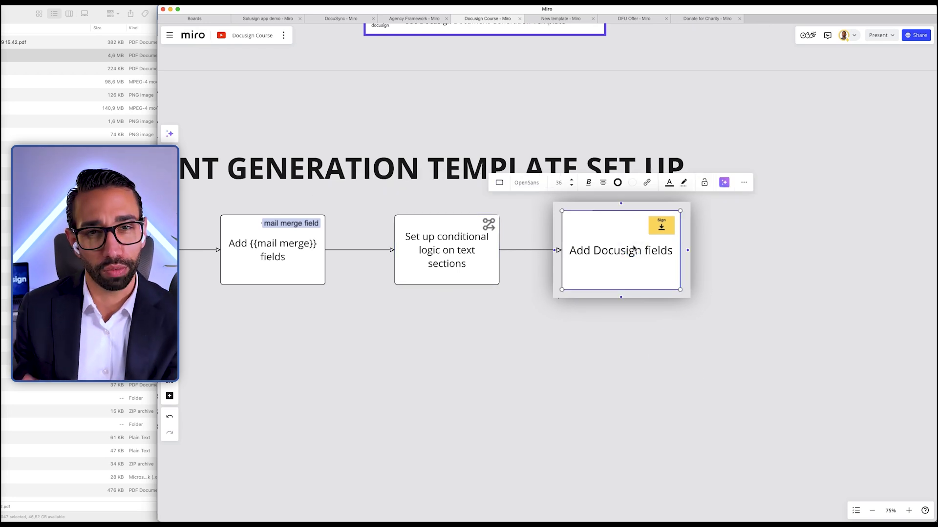
pyautogui.click(560, 379)
pyautogui.hscroll(-7, 561, 380)
pyautogui.scroll(-2, 560, 379)
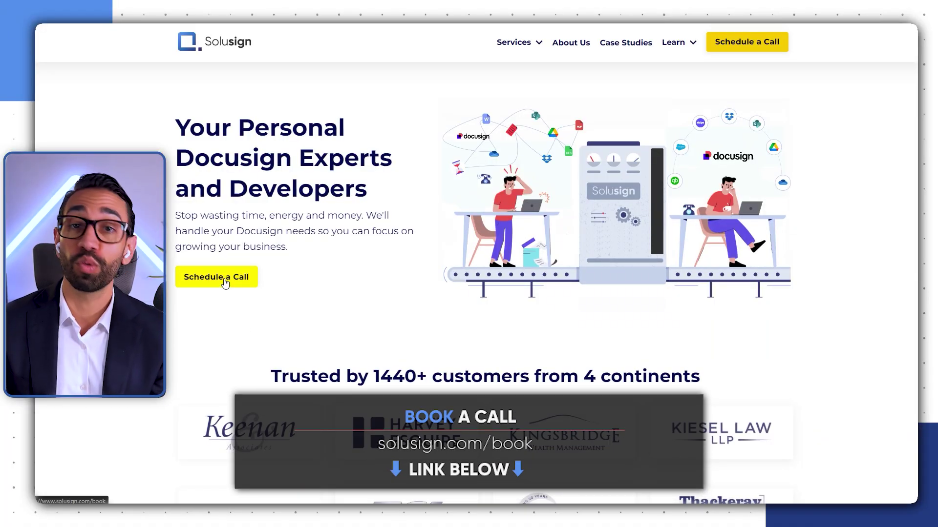
# Step: Book a Docusign Development call and request the DocuSign Mastery cheat sheet download
pyautogui.click(224, 282)
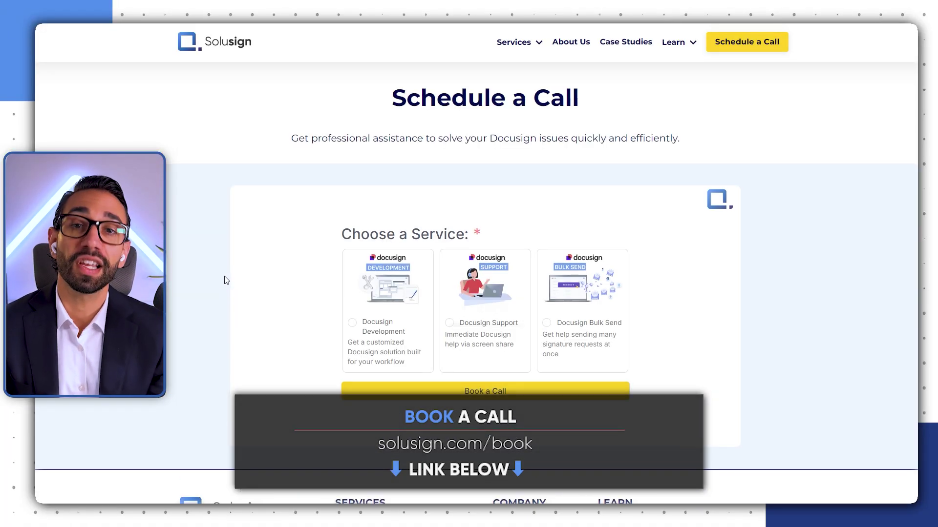
pyautogui.click(389, 325)
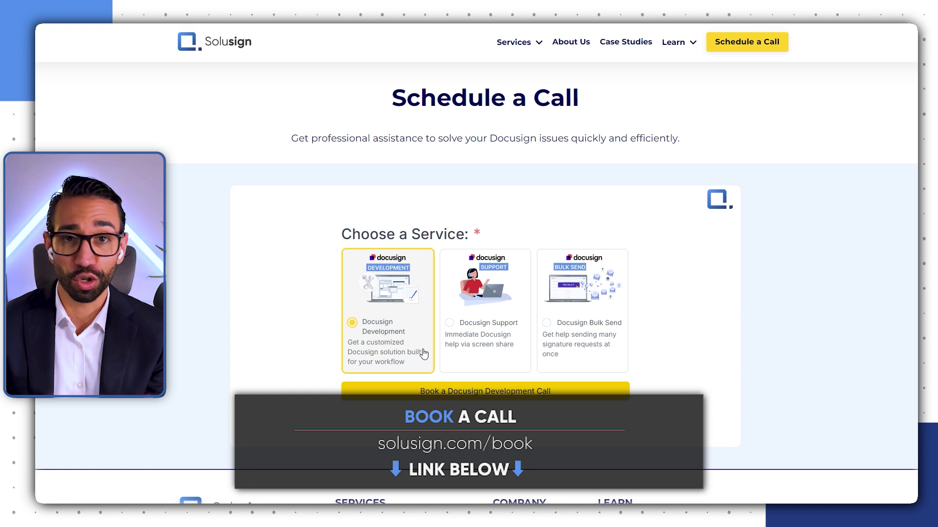
pyautogui.click(476, 396)
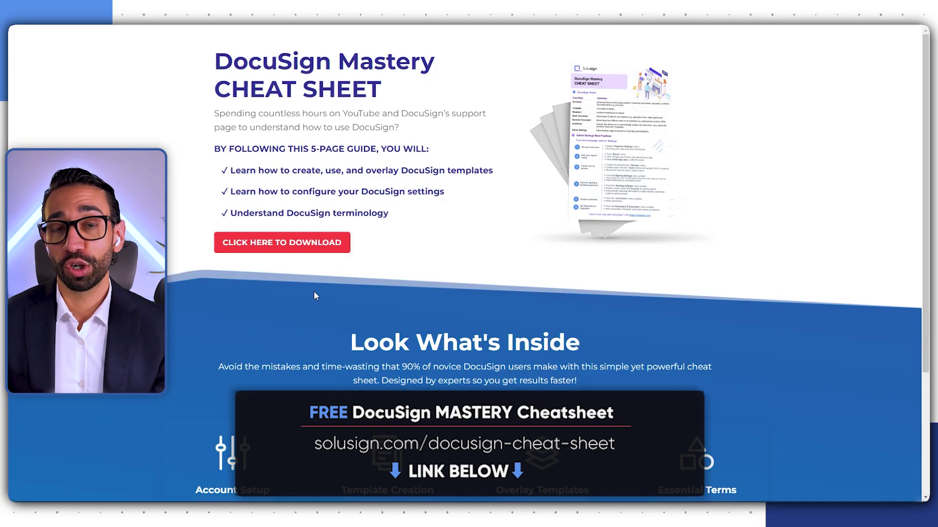
pyautogui.click(305, 248)
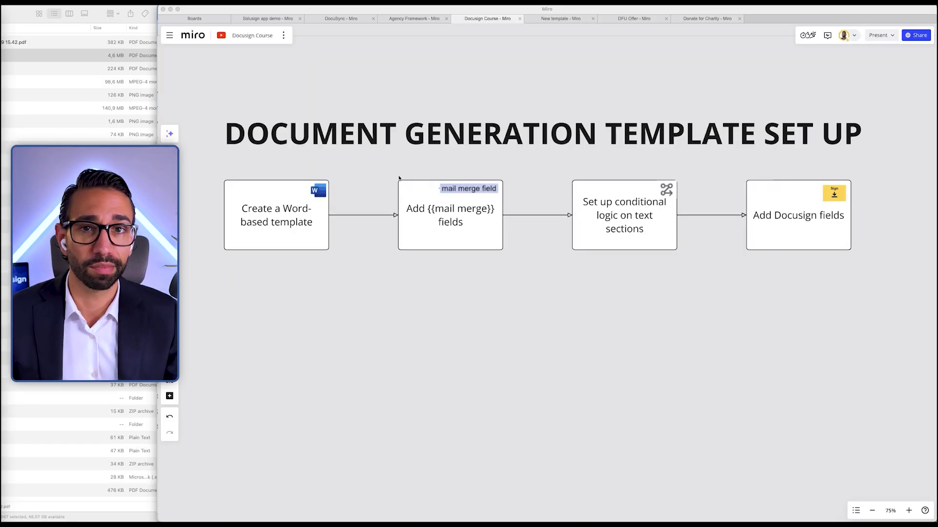
pyautogui.click(399, 178)
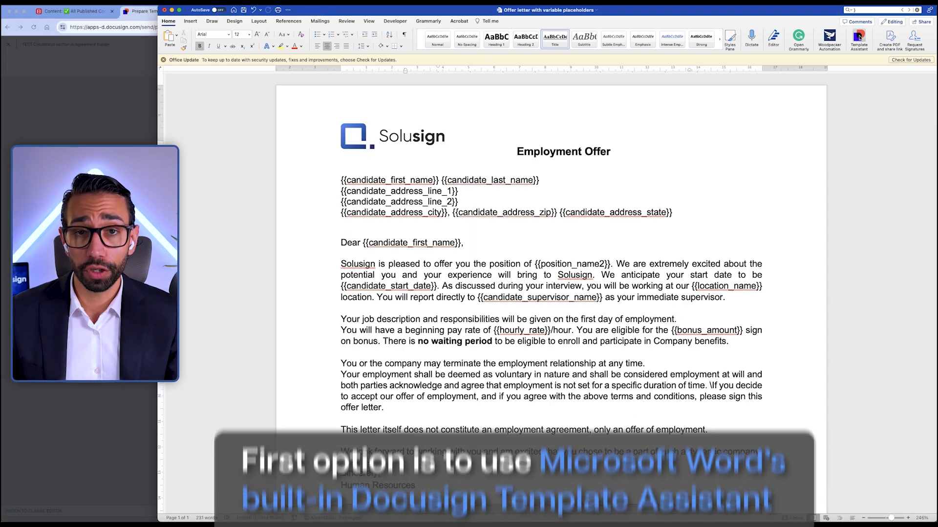
# Step: Launch the Docusign Template Assistant in Word and dismiss its welcome message
pyautogui.click(858, 37)
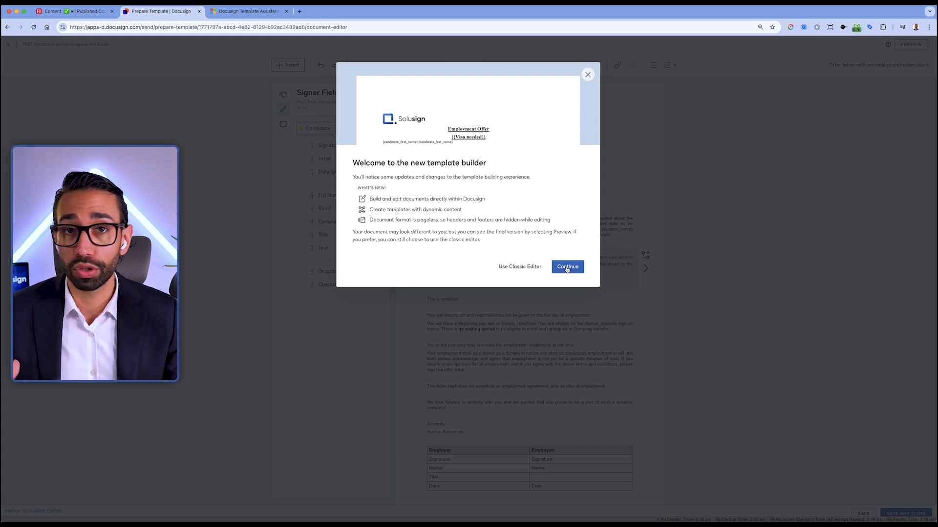
pyautogui.click(569, 269)
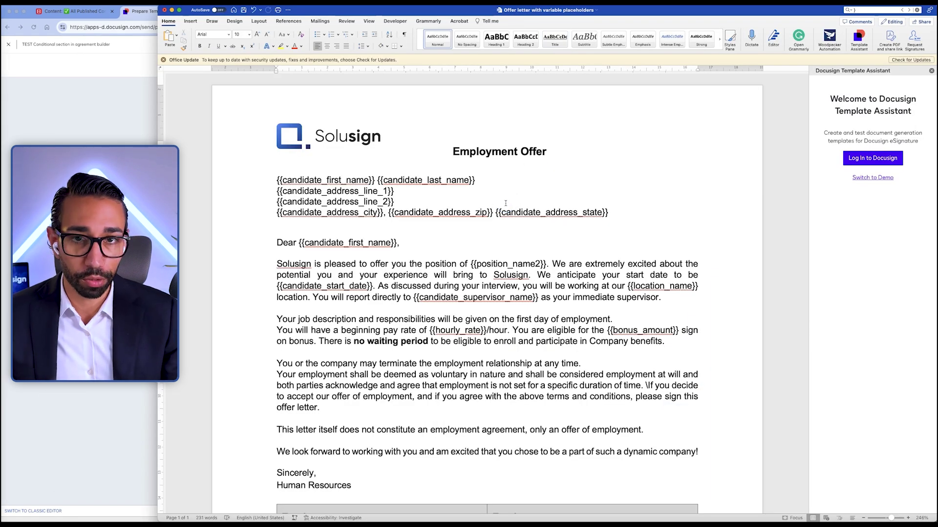
pyautogui.click(605, 156)
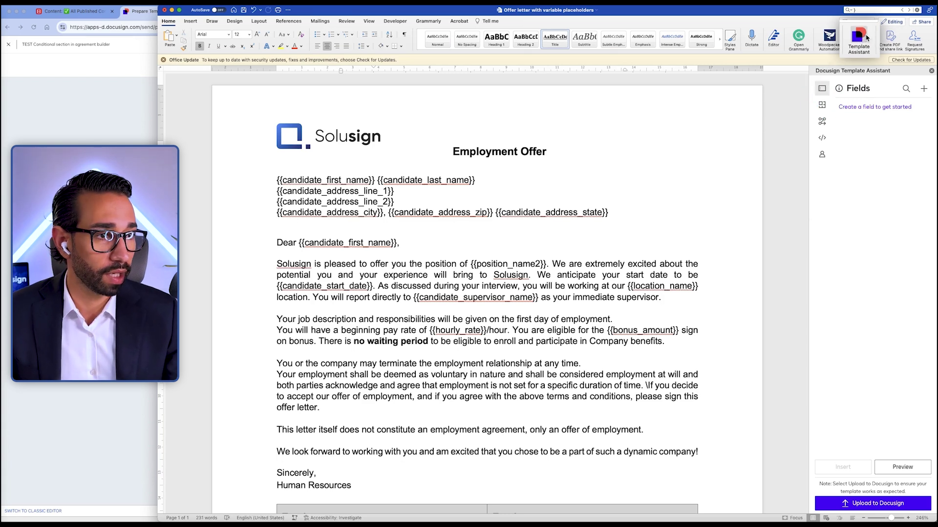
# Step: Paste a {{mid_name}} placeholder after {{candidate_first_name}} on line 1 and bring up the test form
pyautogui.click(393, 202)
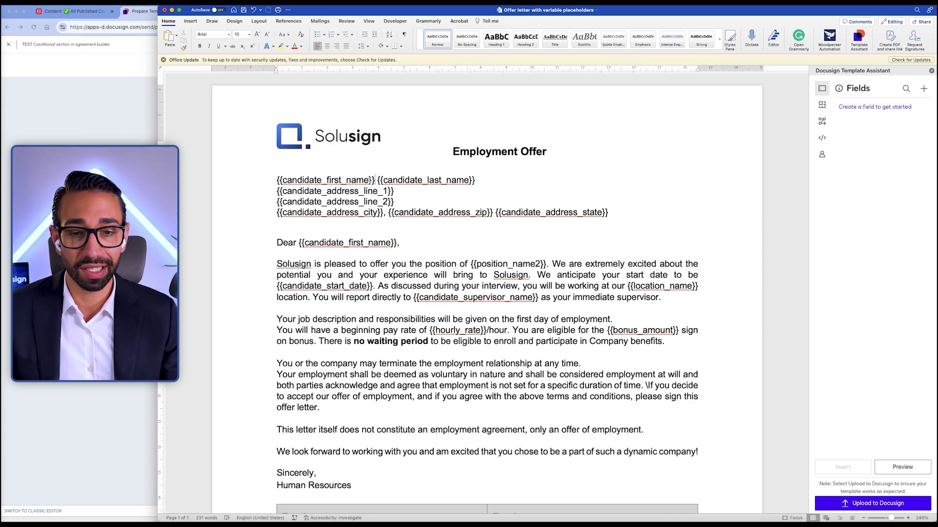
pyautogui.doubleClick(291, 181)
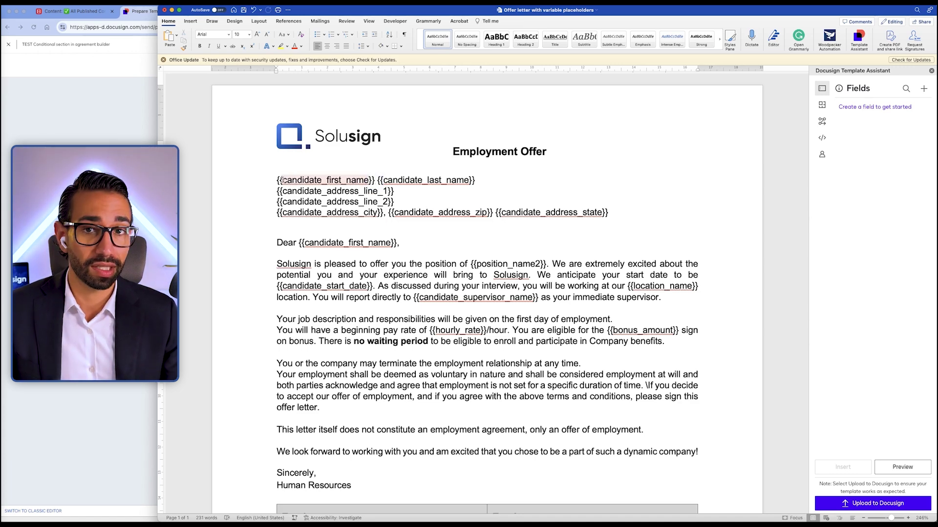
pyautogui.rightClick(282, 181)
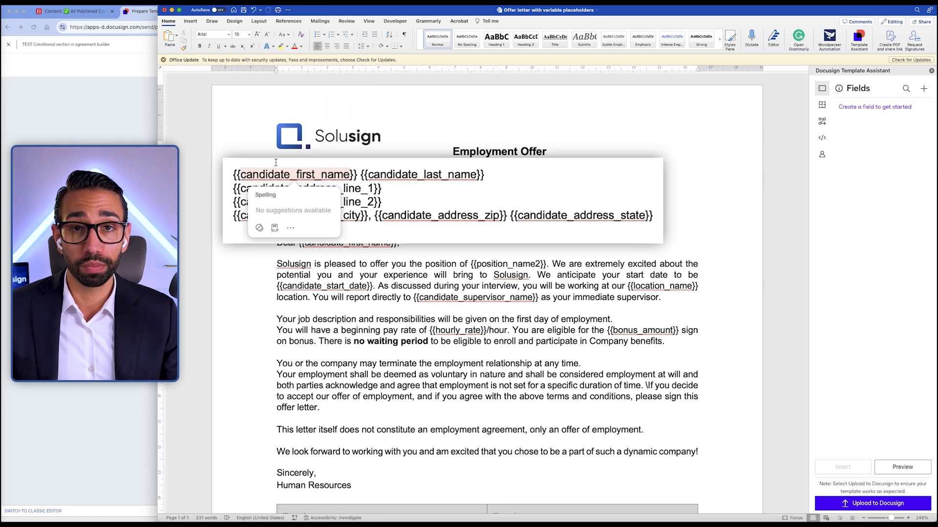
pyautogui.click(351, 175)
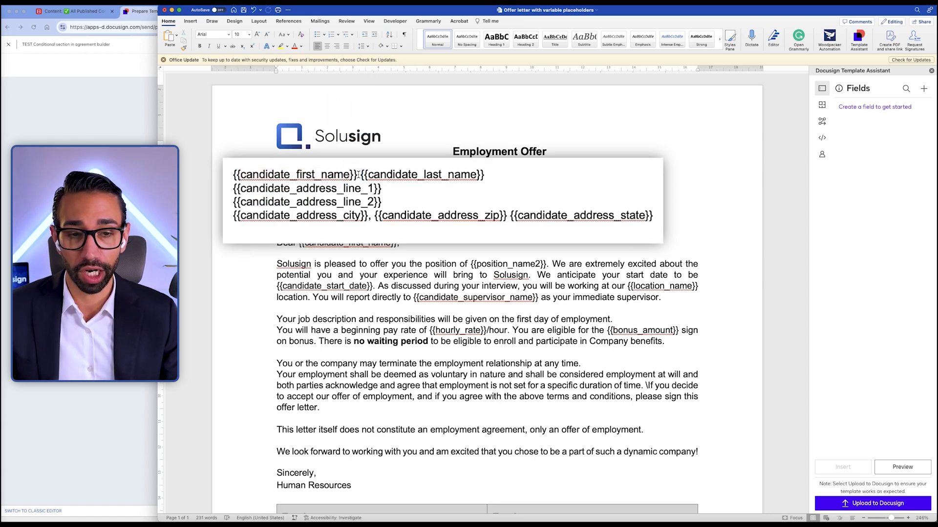
pyautogui.write('{{mid_name}}')
pyautogui.click(902, 467)
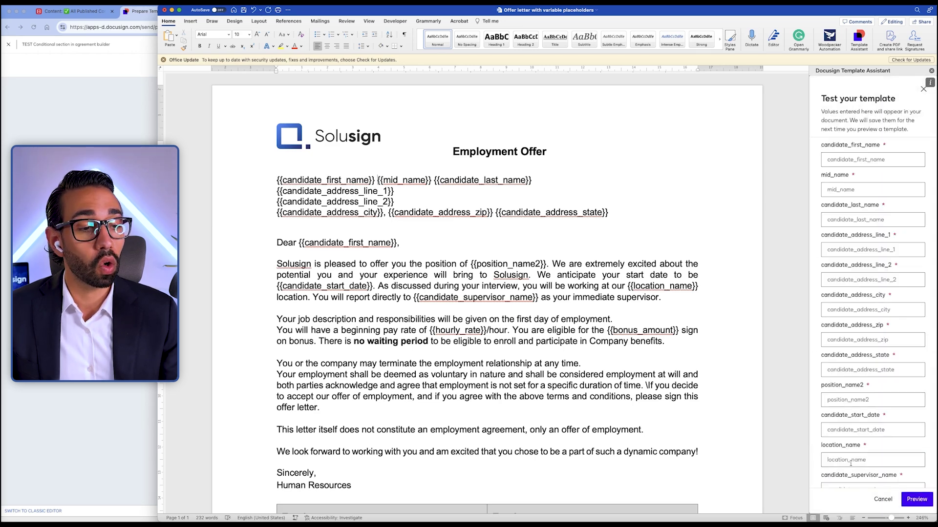
# Step: Enter sample candidate values in Test your template and review the filled-in preview letter
pyautogui.scroll(-5, 850, 463)
pyautogui.click(544, 191)
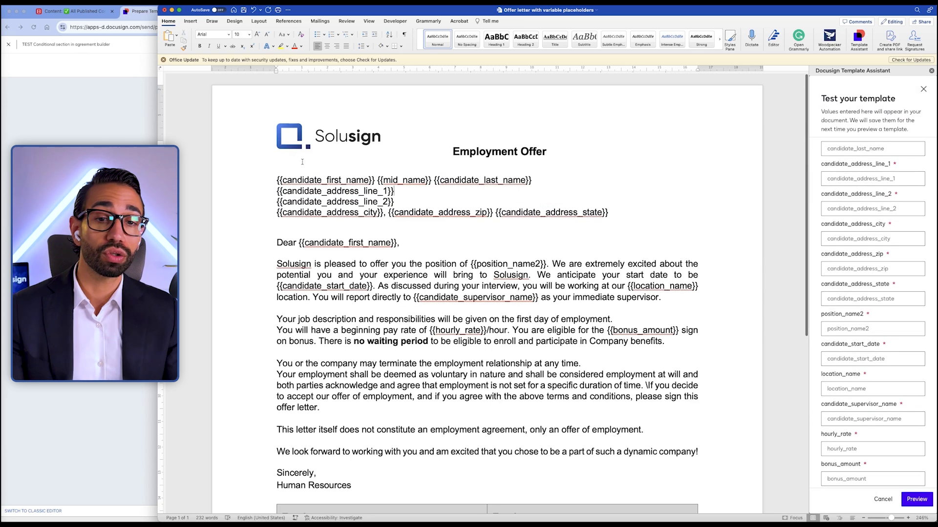
pyautogui.click(281, 180)
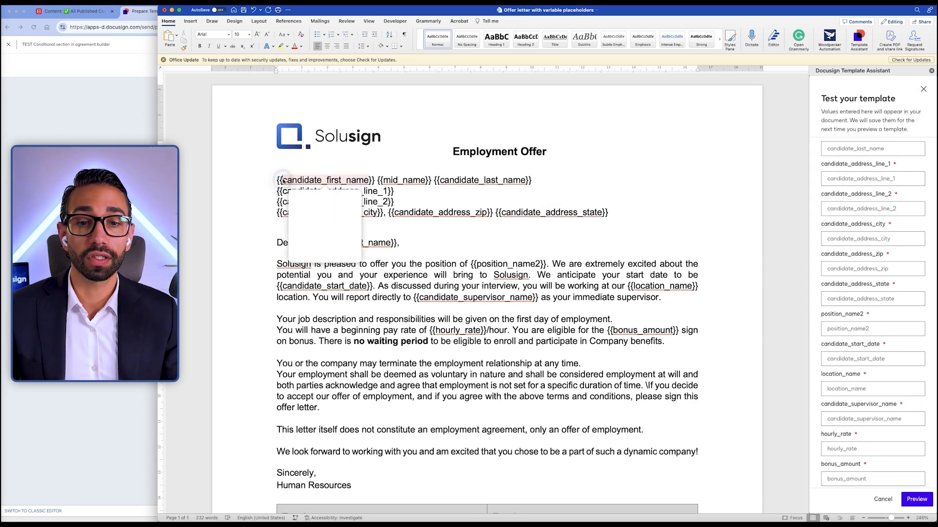
pyautogui.click(876, 160)
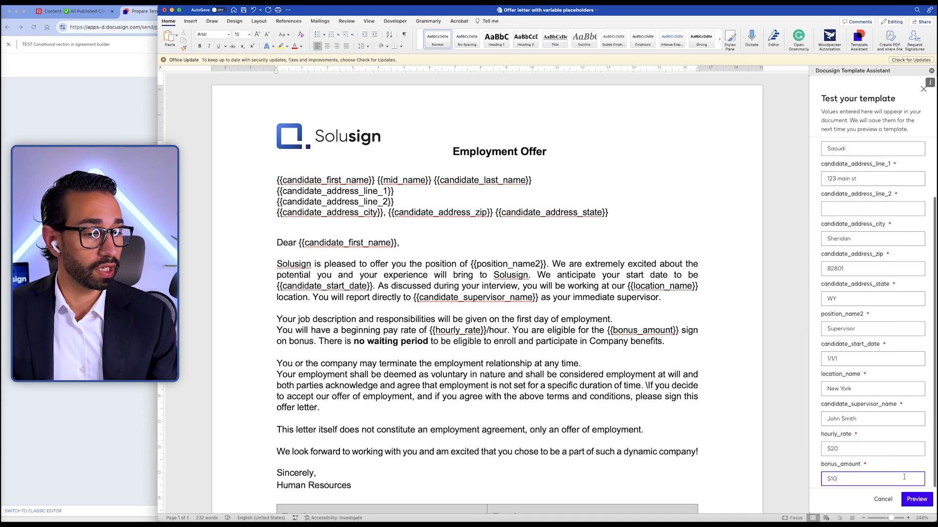
pyautogui.click(917, 499)
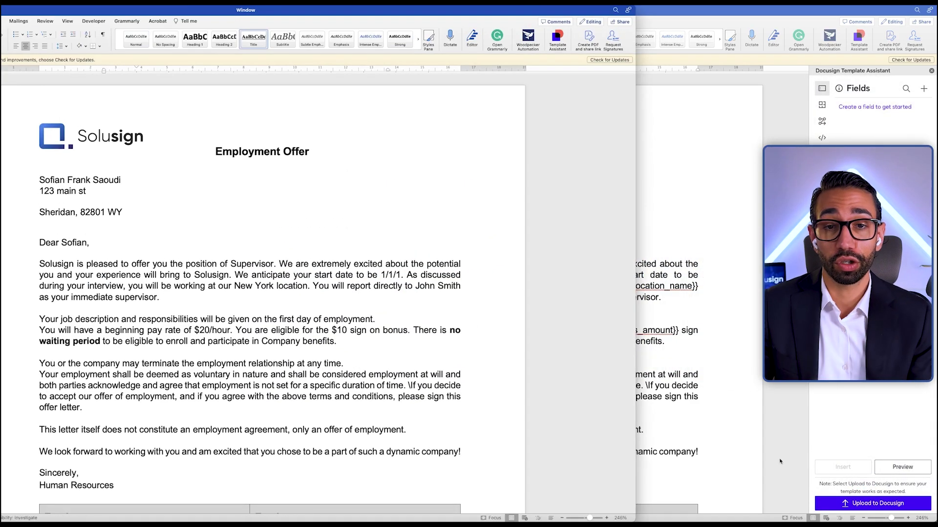
pyautogui.moveTo(308, 14); pyautogui.dragTo(455, 14)
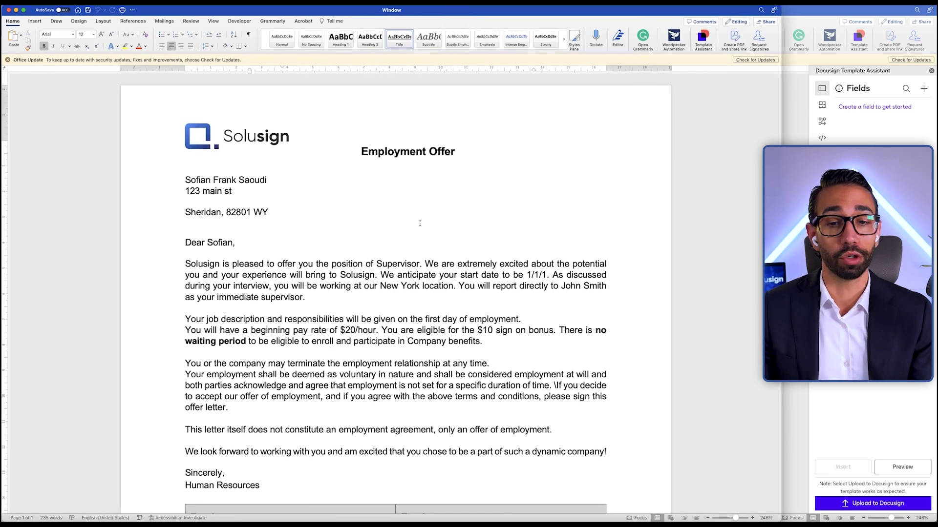
pyautogui.scroll(-3, 321, 315)
pyautogui.moveTo(157, 125); pyautogui.dragTo(228, 345)
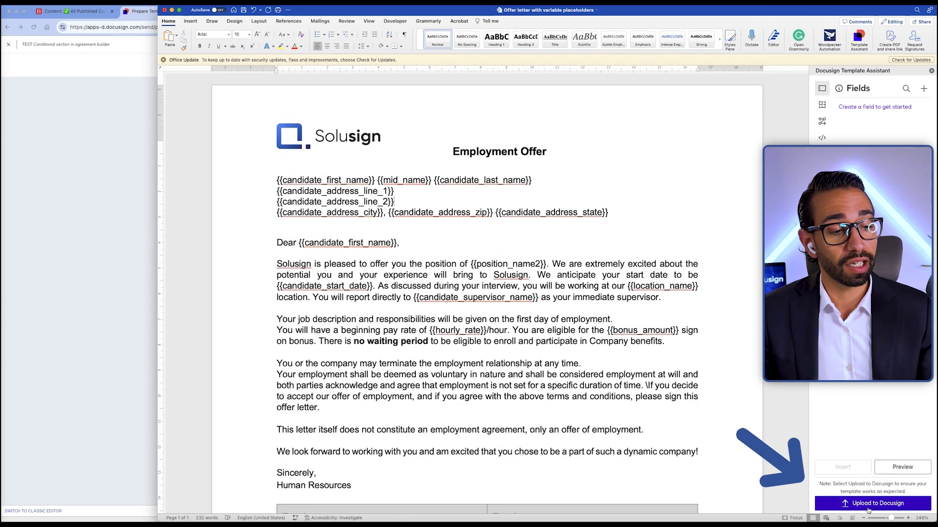
# Step: Upload the letter as new template 'Option 1: Offer letter demo Document Generation'
pyautogui.click(869, 510)
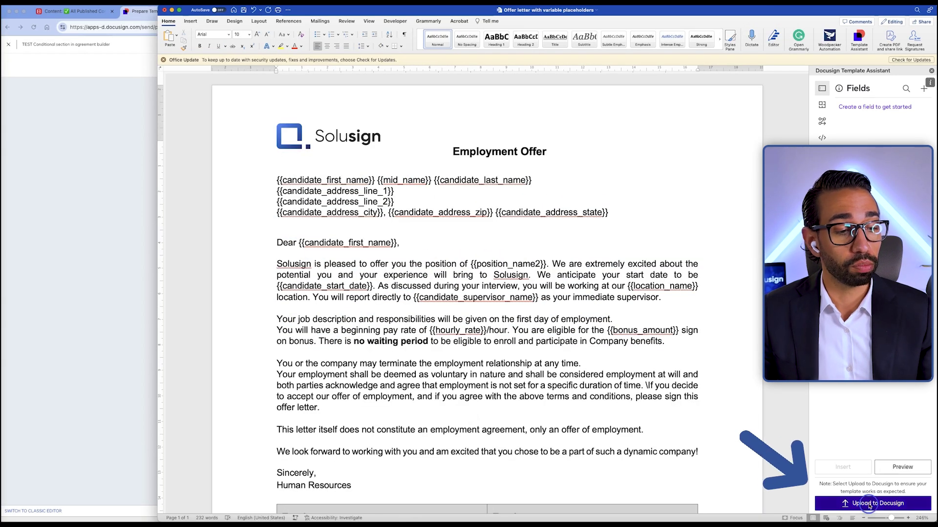
pyautogui.click(273, 231)
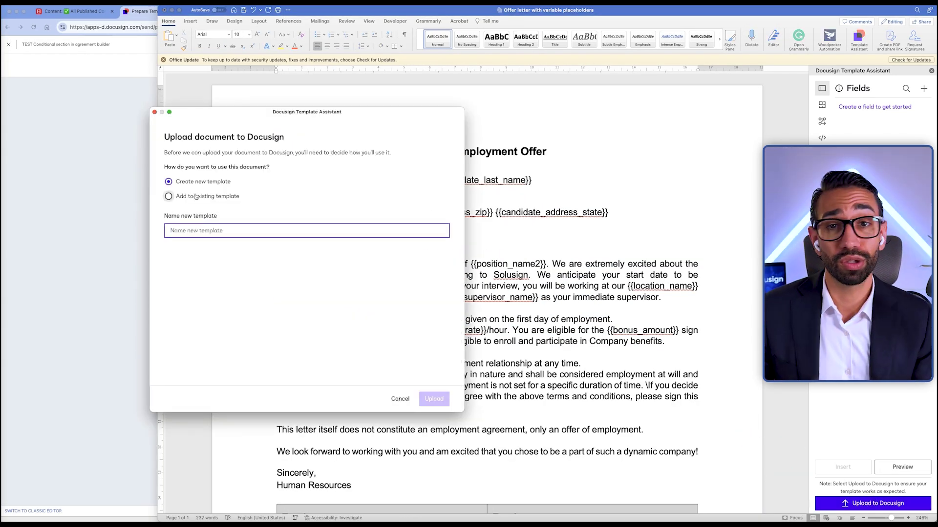
pyautogui.write('Option 1: Offer letter demo Document Generation')
pyautogui.click(433, 398)
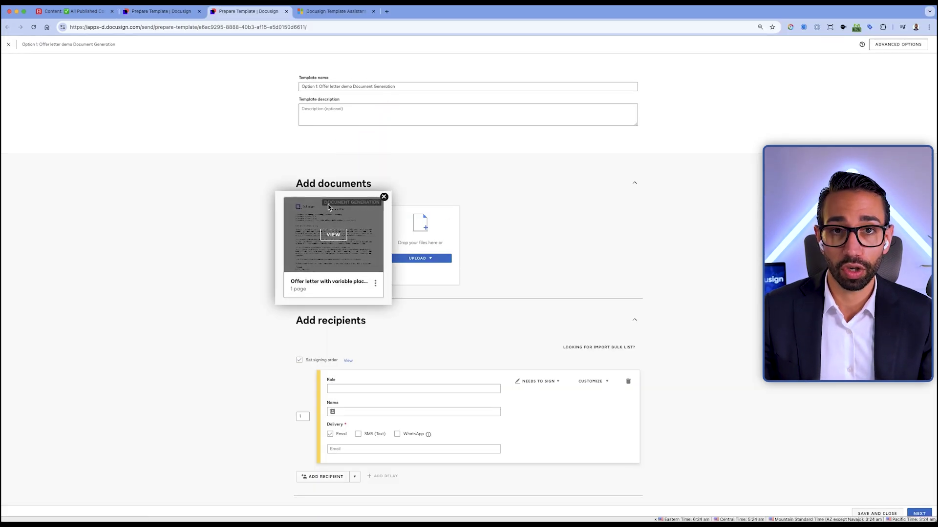
pyautogui.scroll(-3, 262, 272)
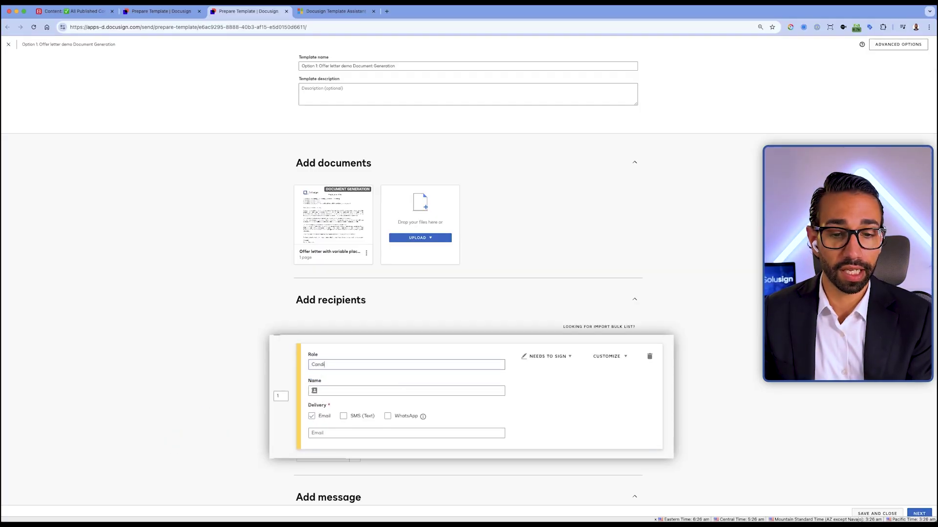
# Step: Add a second recipient with role HR and dismiss the automatic field detection offer
pyautogui.click(319, 460)
pyautogui.scroll(-2, 469, 293)
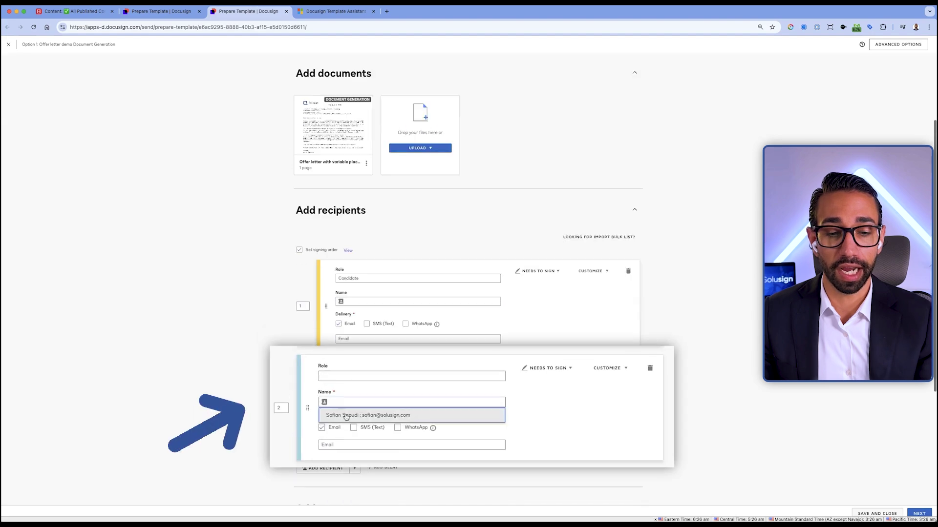
pyautogui.click(336, 375)
pyautogui.write('HR')
pyautogui.scroll(-3, 469, 293)
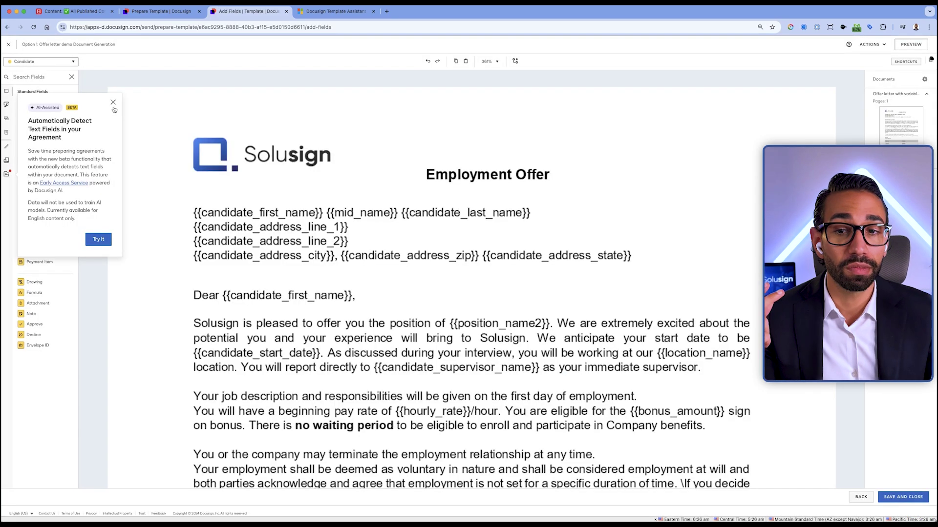
pyautogui.click(113, 103)
# Step: Place a Candidate signature field beside the Employee signature and mark the Human Resources sign-off text
pyautogui.scroll(-10, 144, 186)
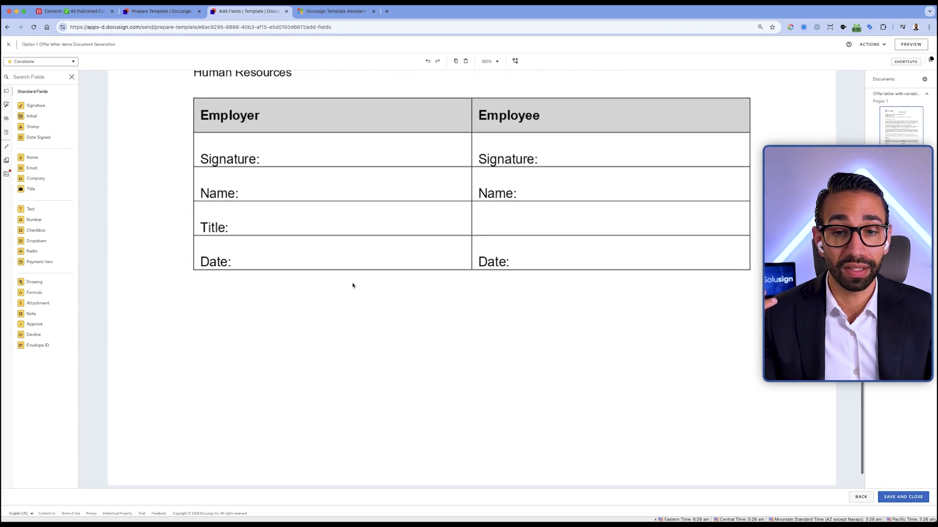
pyautogui.moveTo(34, 106)
pyautogui.mouseDown()
pyautogui.moveTo(413, 192)
pyautogui.moveTo(553, 184)
pyautogui.mouseUp()
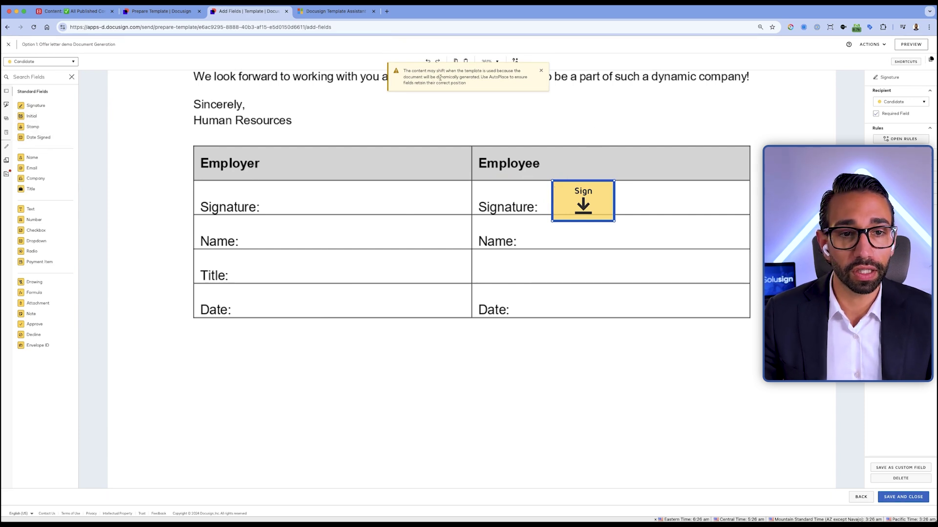
pyautogui.click(475, 87)
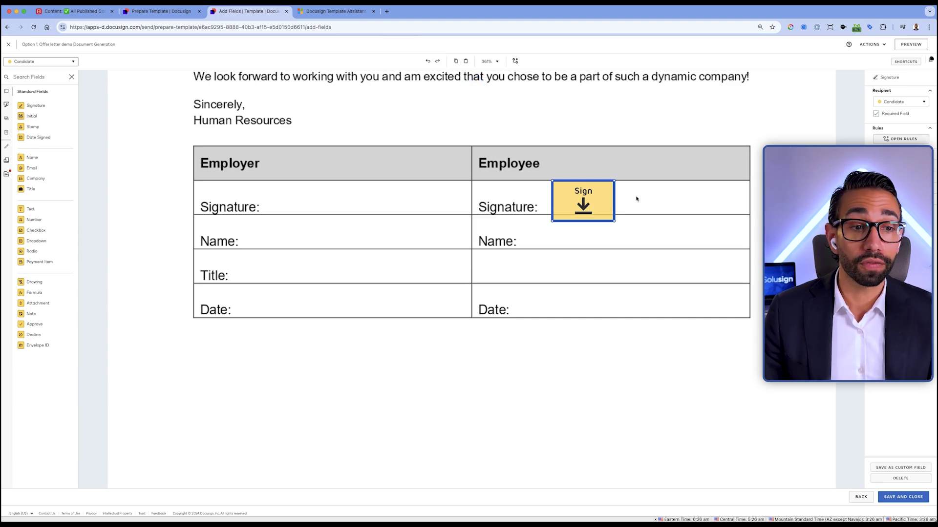
pyautogui.scroll(8, 394, 204)
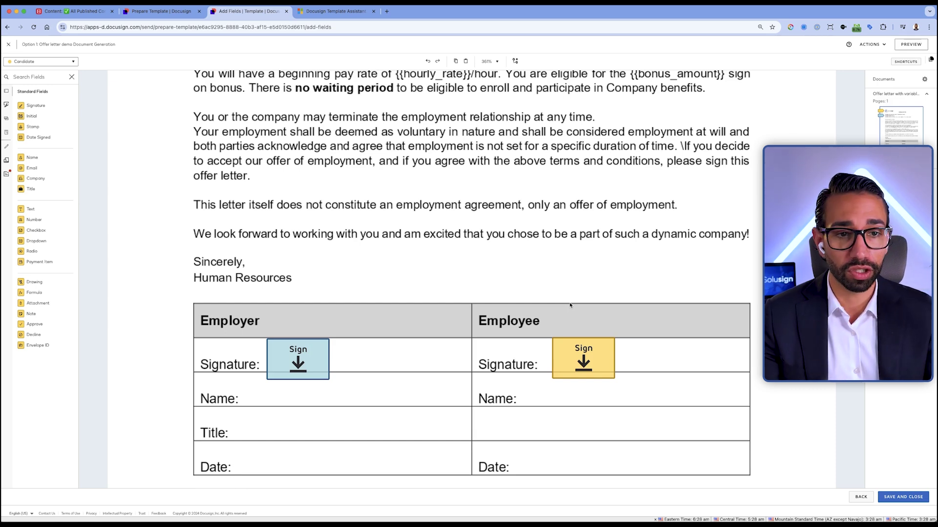
pyautogui.scroll(1, 570, 306)
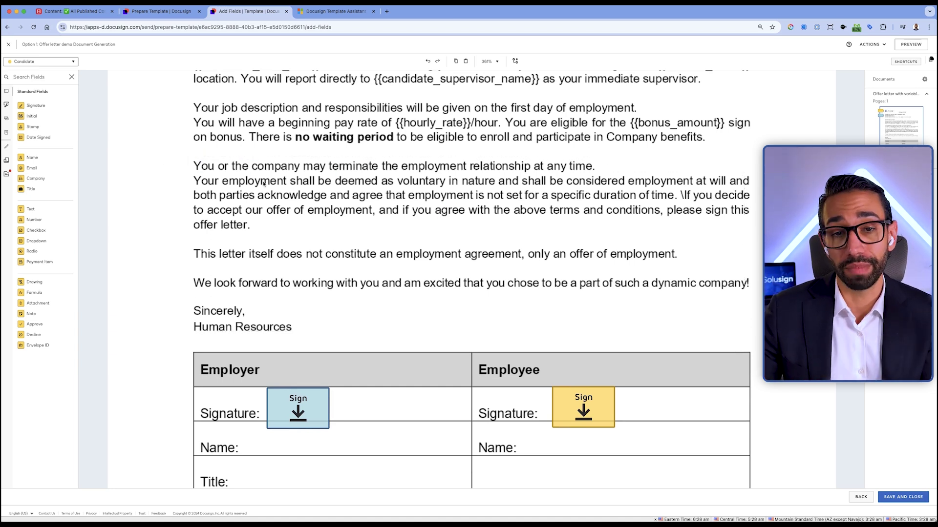
pyautogui.scroll(-2, 455, 241)
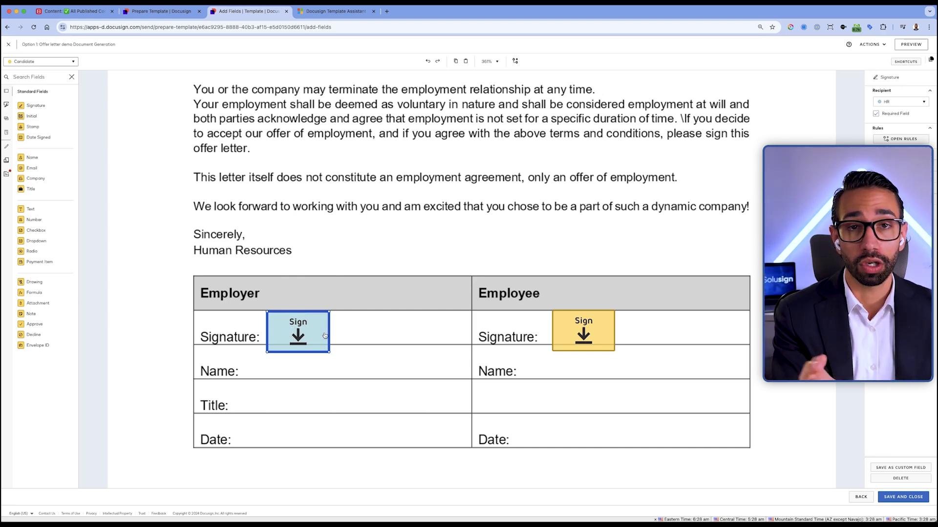
pyautogui.click(286, 287)
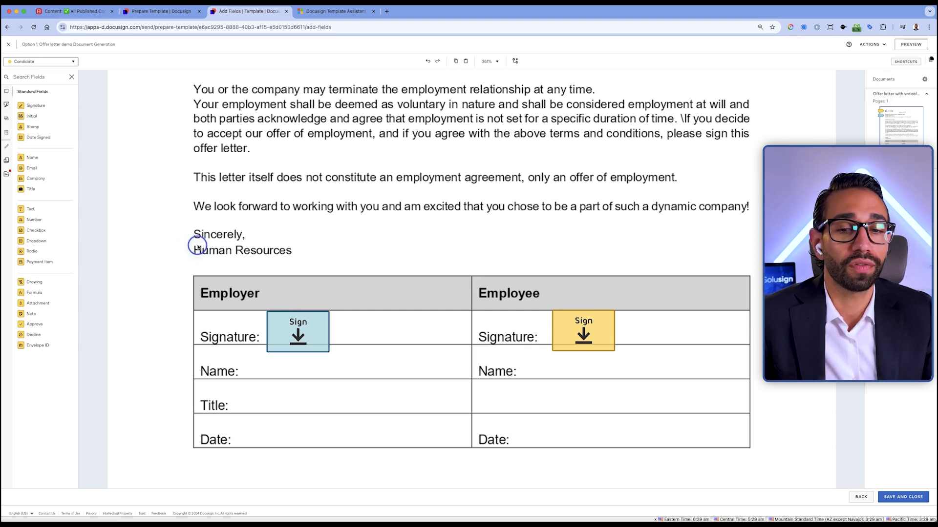
pyautogui.moveTo(191, 245); pyautogui.dragTo(296, 258)
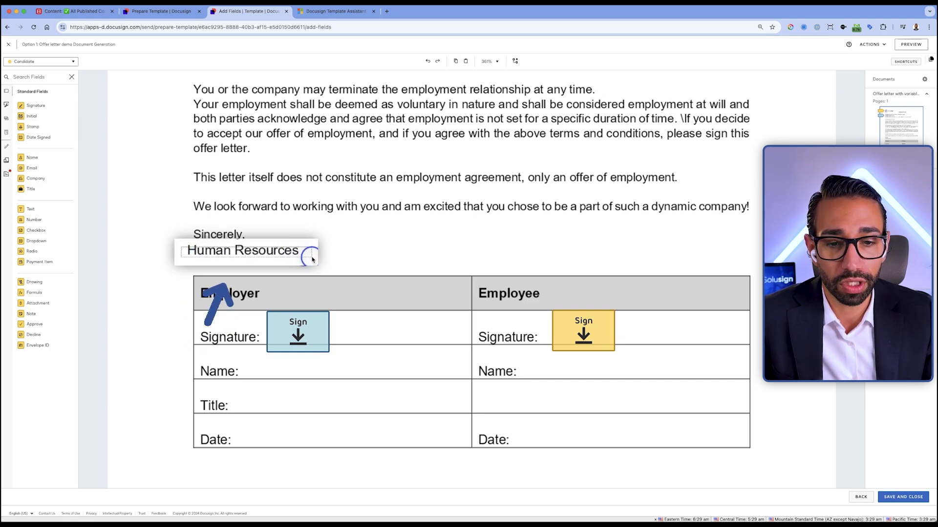
pyautogui.scroll(3, 302, 259)
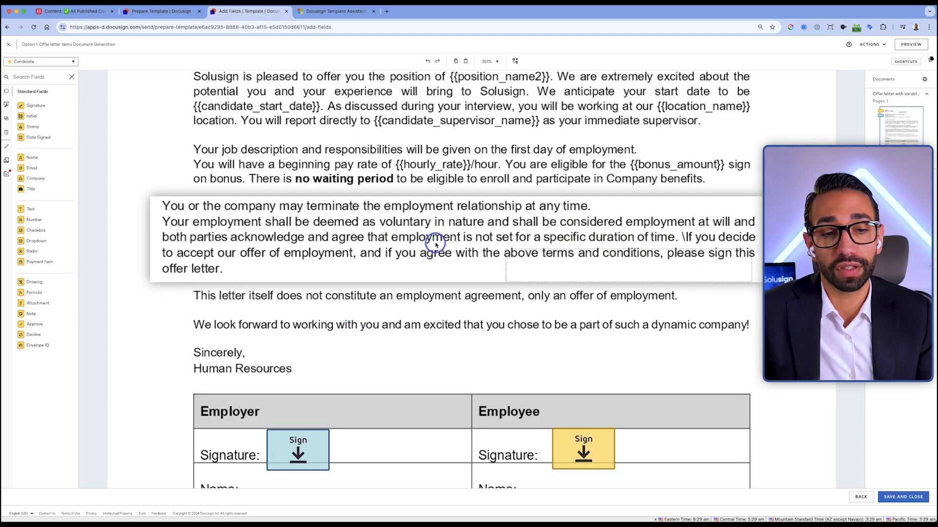
pyautogui.scroll(-2, 189, 195)
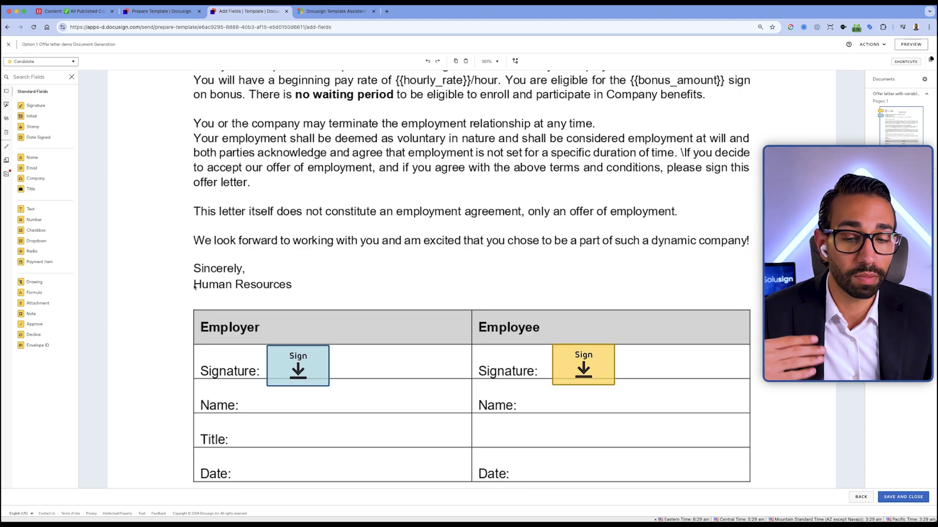
# Step: Anchor the Employer sign field to HUMAN RESOURCES and keep it in the Employer signature cell
pyautogui.click(294, 358)
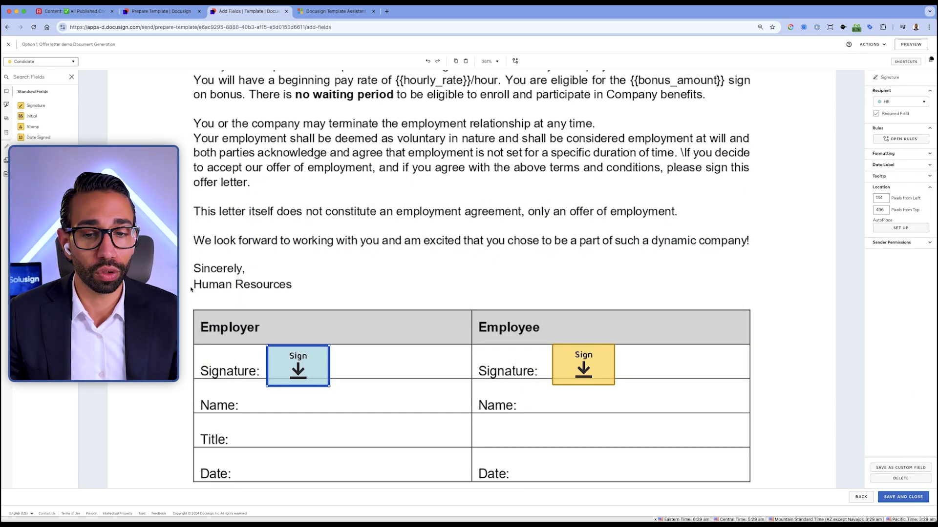
pyautogui.click(901, 227)
pyautogui.write('HUM')
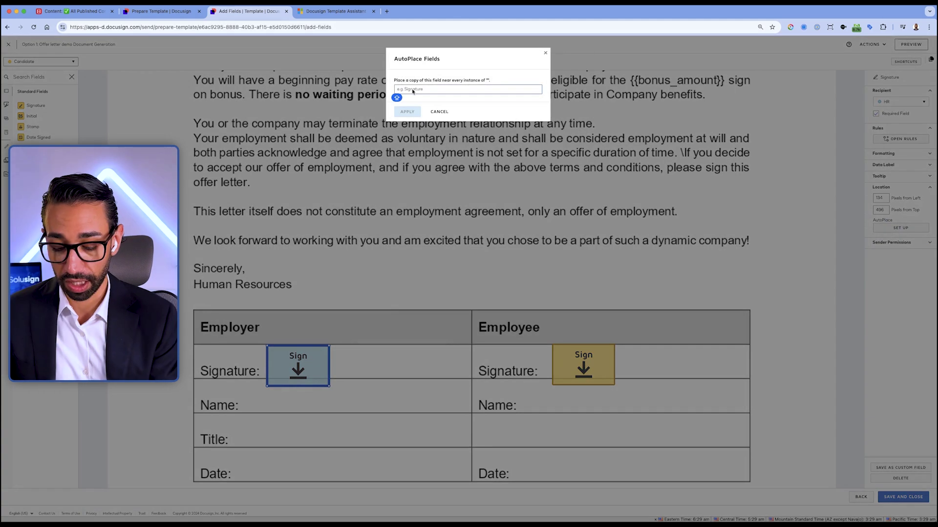
pyautogui.write('AN RE')
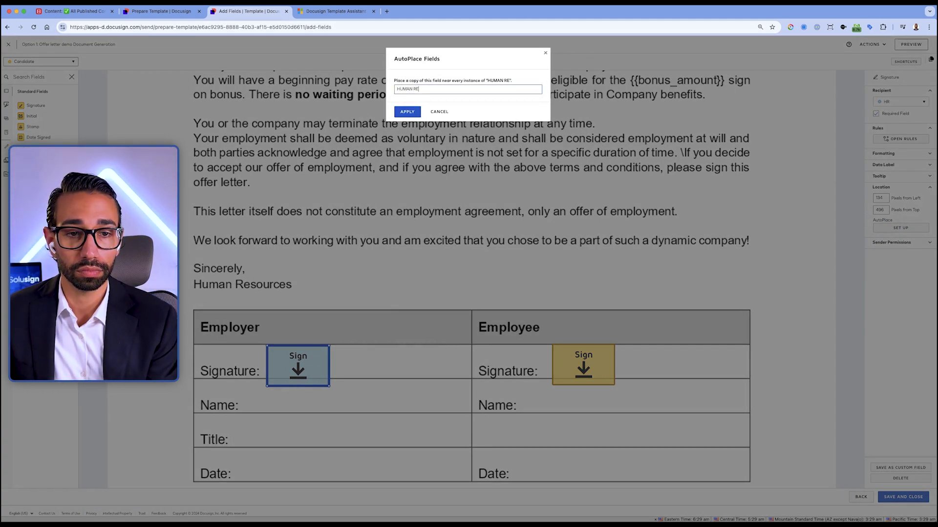
pyautogui.write('SOURCES')
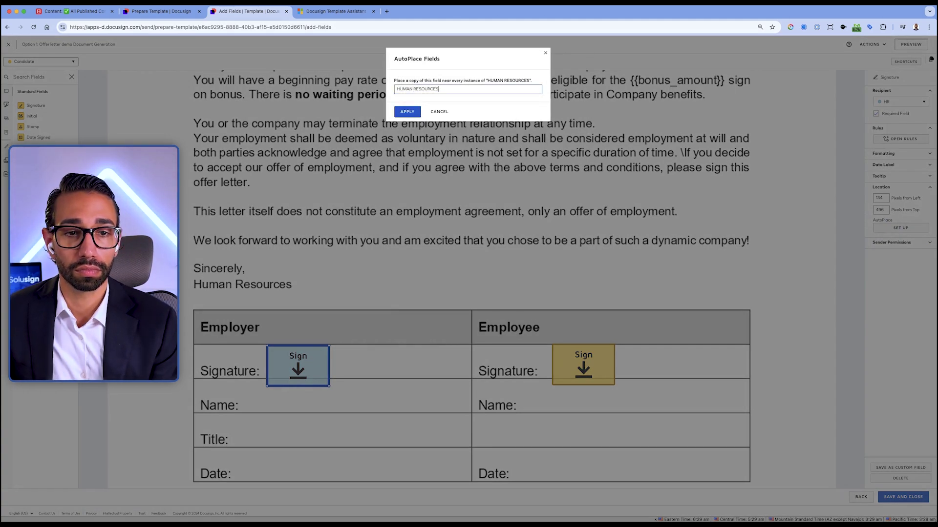
pyautogui.tripleClick(409, 90)
pyautogui.click(416, 110)
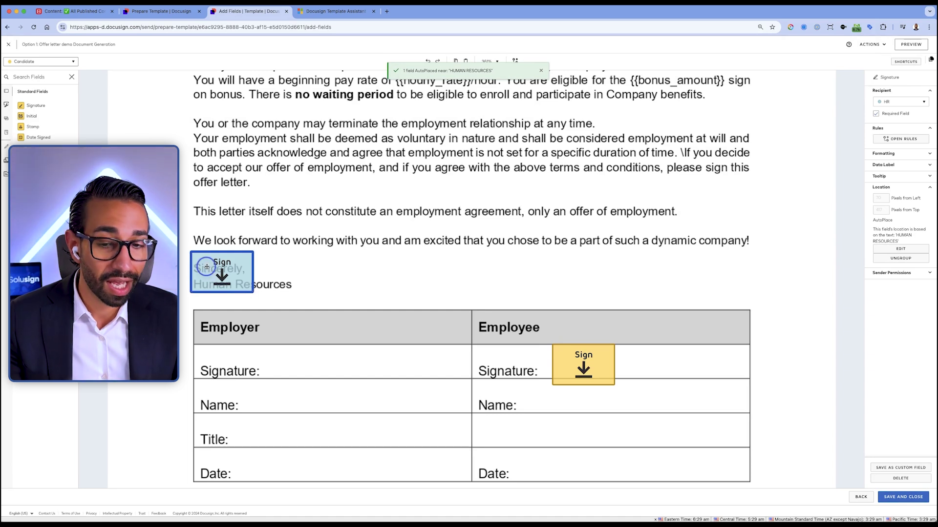
pyautogui.moveTo(207, 267)
pyautogui.mouseDown()
pyautogui.moveTo(240, 281)
pyautogui.moveTo(282, 361)
pyautogui.mouseUp()
# Step: Anchor the Candidate sign field to HUMAN RESOURCES with AutoPlace
pyautogui.click(607, 362)
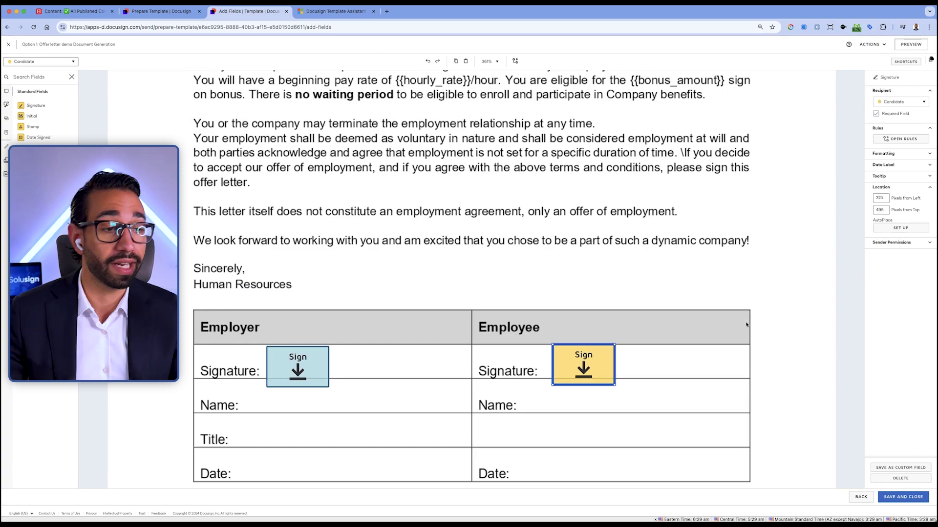
pyautogui.click(901, 229)
pyautogui.click(441, 89)
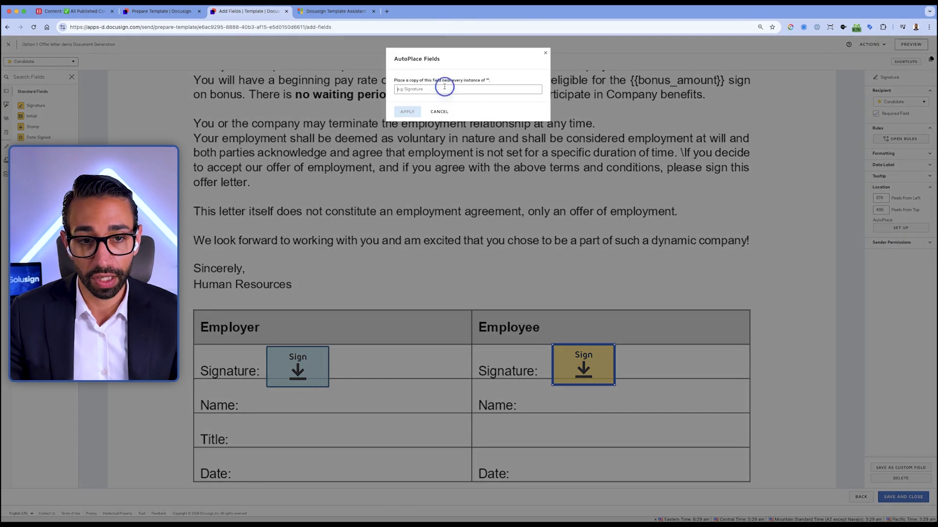
pyautogui.press('super+v')
pyautogui.click(407, 111)
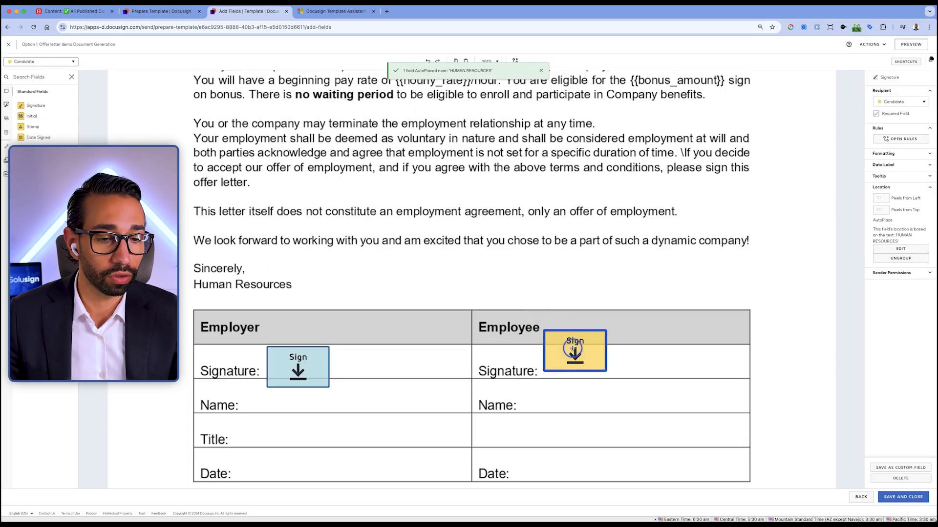
# Step: Save and close the template
pyautogui.scroll(-1, 375, 253)
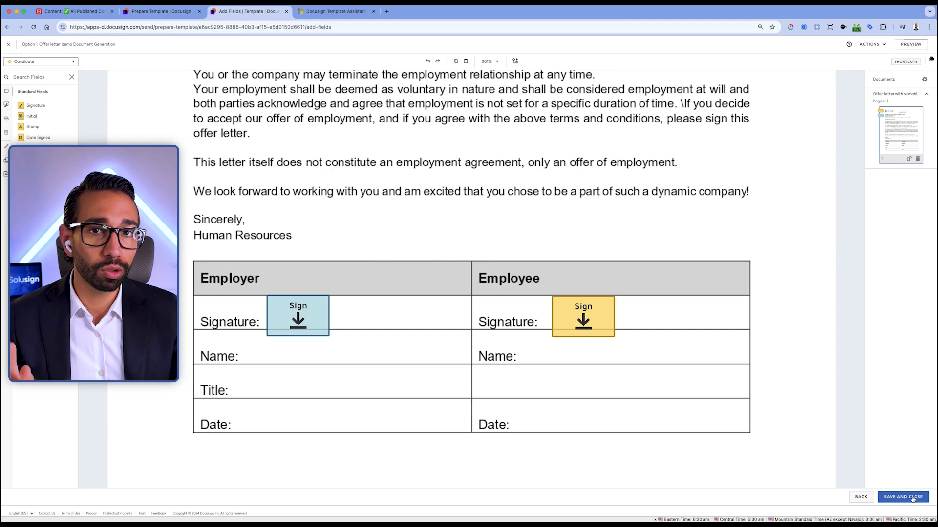
pyautogui.click(654, 391)
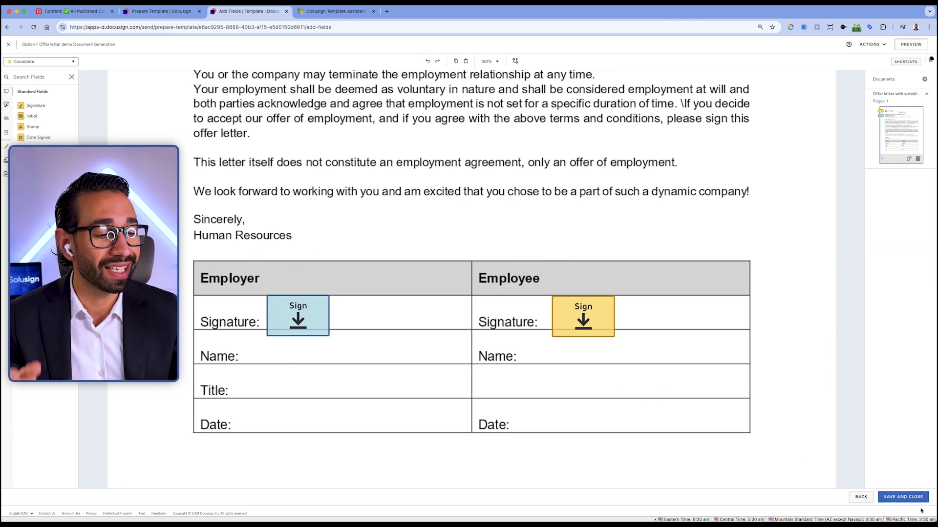
pyautogui.click(899, 497)
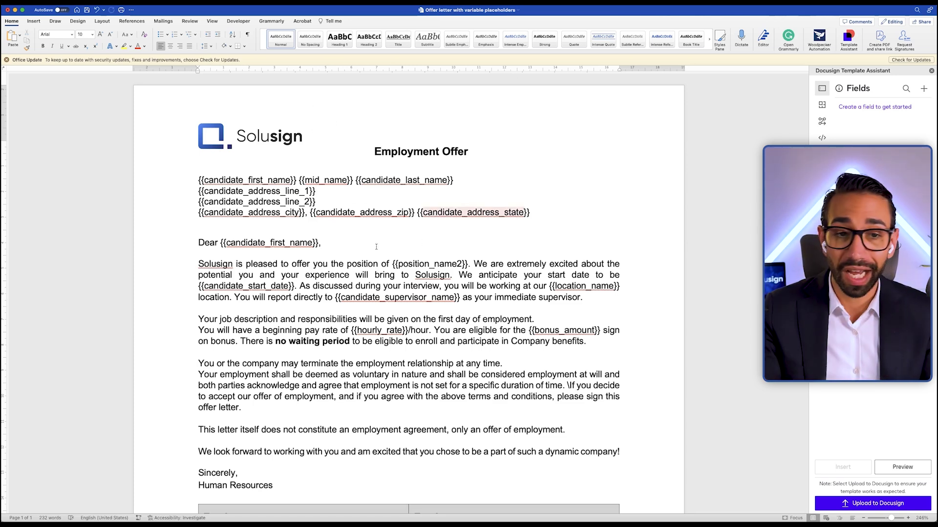
pyautogui.click(178, 182)
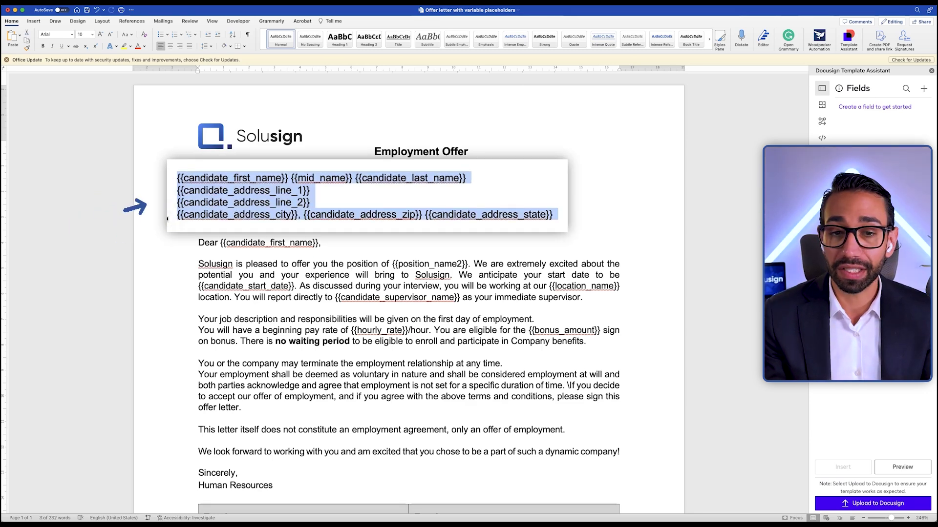
pyautogui.click(343, 190)
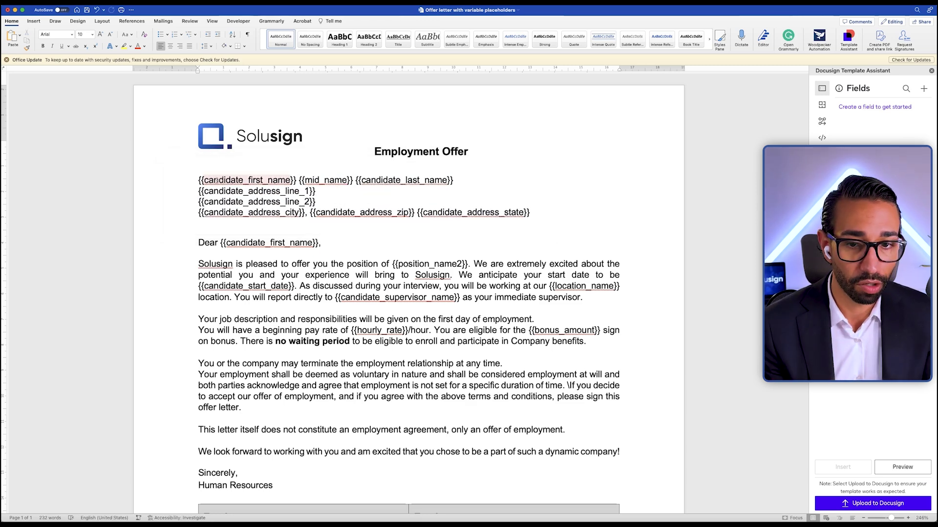
pyautogui.moveTo(197, 180); pyautogui.dragTo(297, 179)
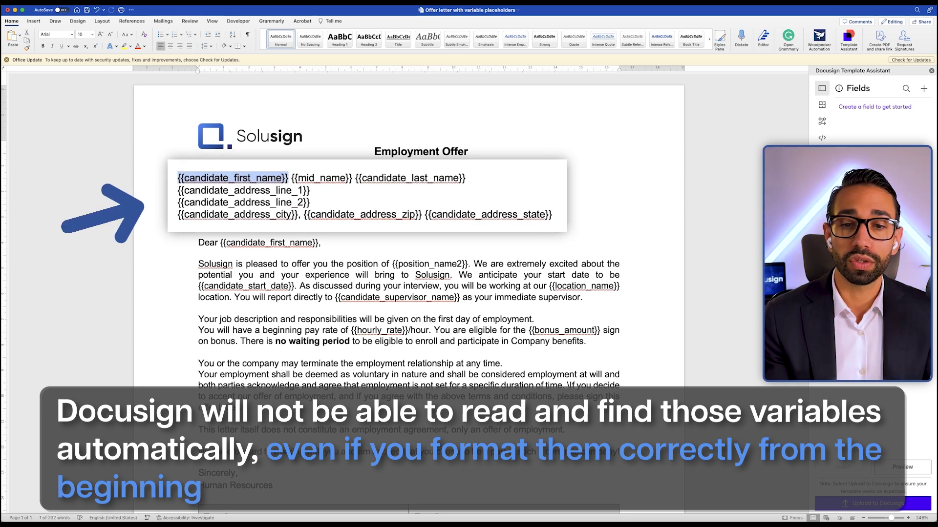
pyautogui.moveTo(296, 179); pyautogui.dragTo(552, 215)
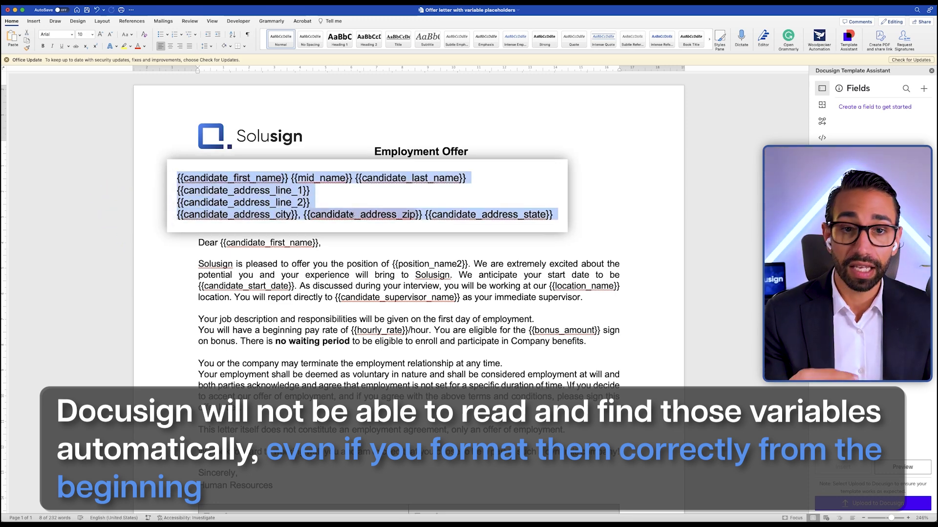
pyautogui.click(335, 190)
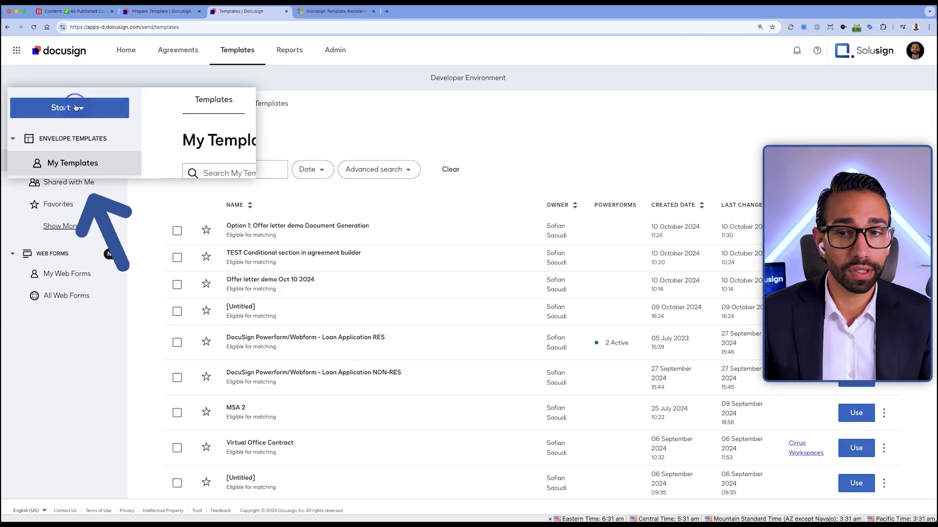
# Step: Create template 'Option 2: Document Generation in Docusign Webapp' from the offer letter with a signer role
pyautogui.click(87, 110)
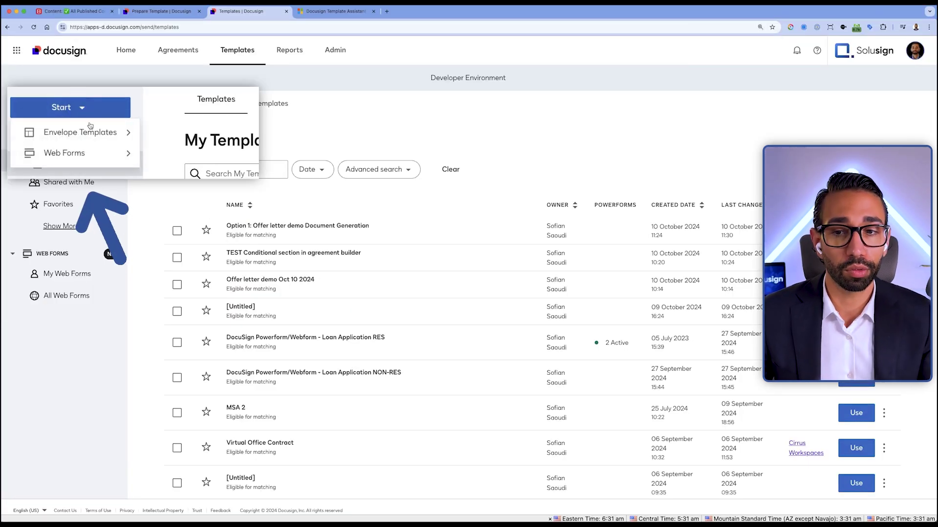
pyautogui.moveTo(90, 128)
pyautogui.click(199, 136)
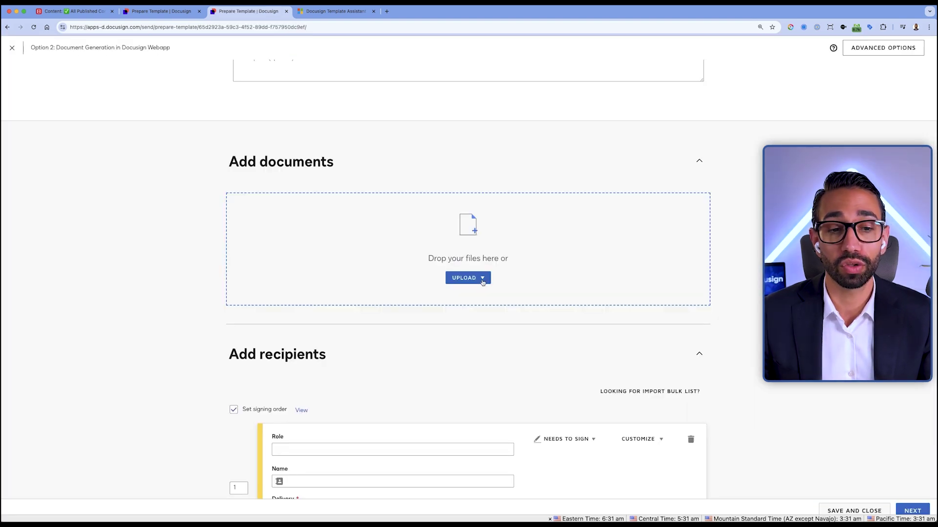
pyautogui.click(482, 278)
pyautogui.click(482, 293)
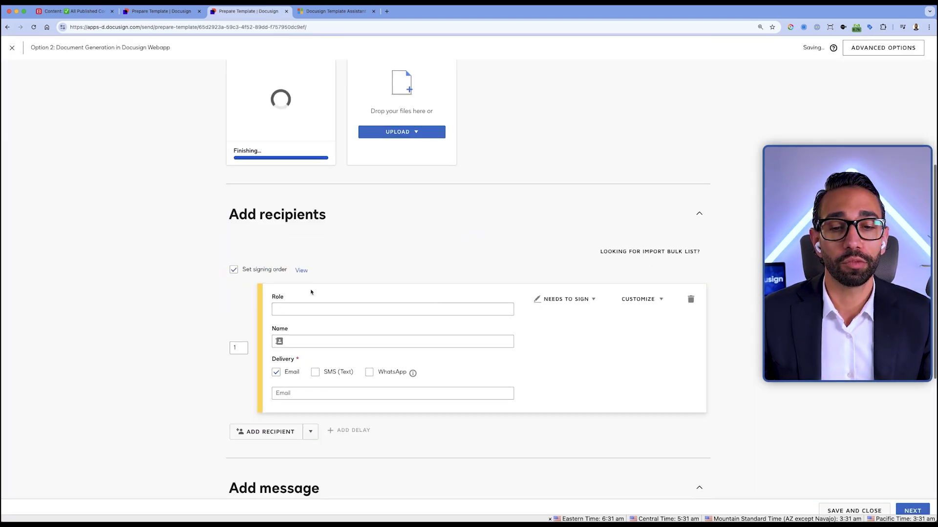
pyautogui.click(289, 308)
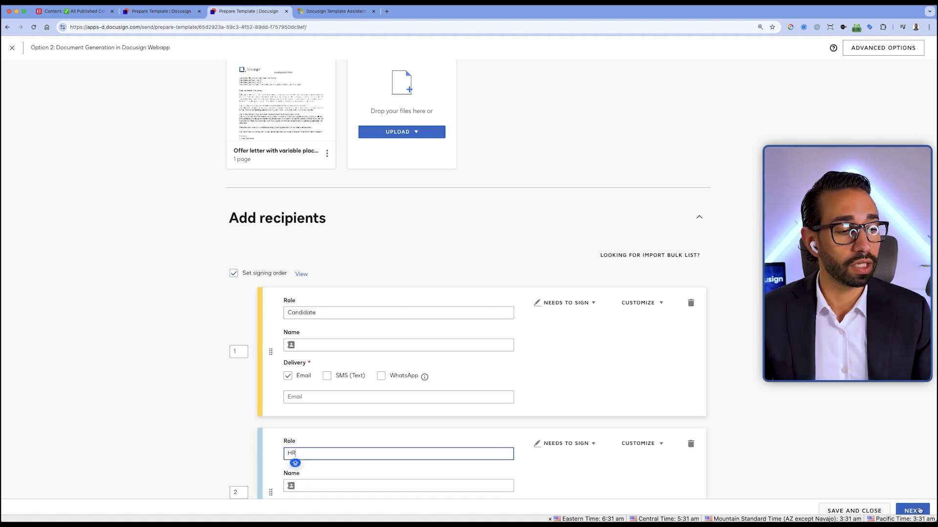
pyautogui.click(912, 511)
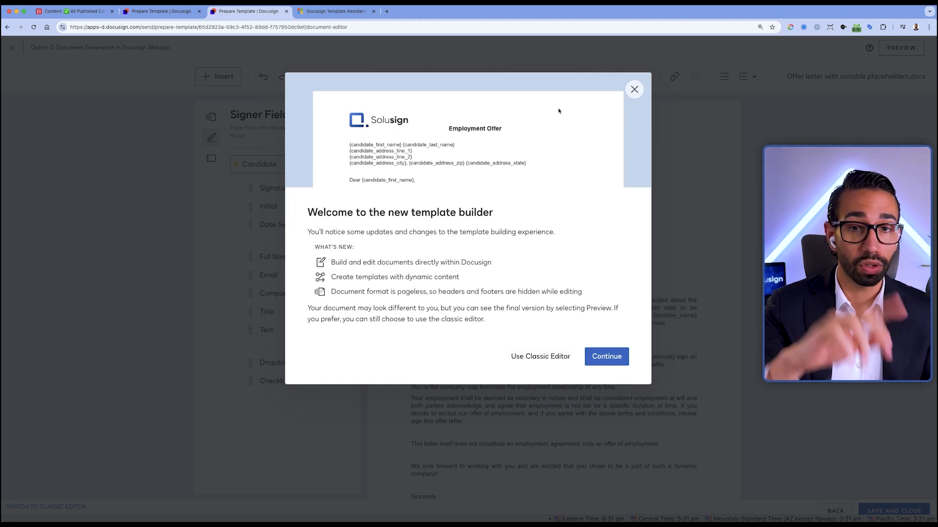
# Step: Dismiss the welcome notice and inspect the {candidate_first_name} name line in the editor
pyautogui.press('Escape')
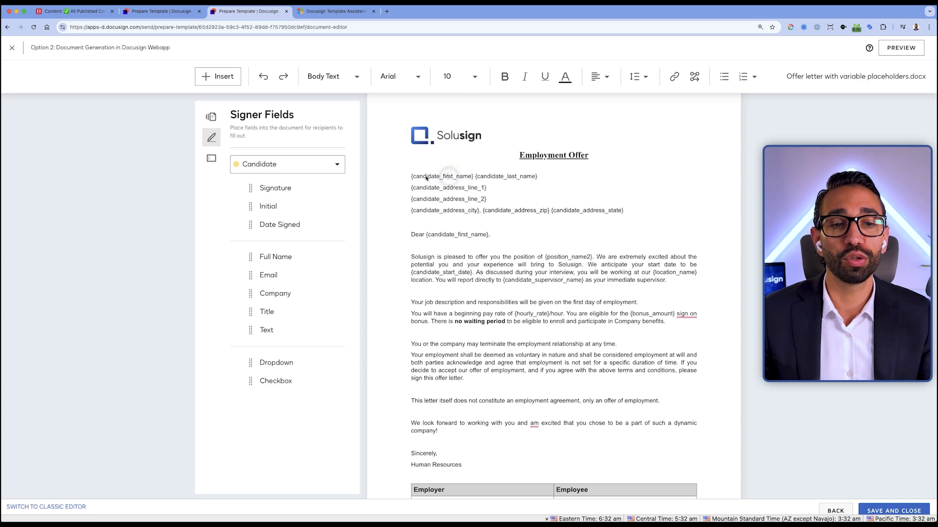
pyautogui.moveTo(402, 179); pyautogui.dragTo(547, 167)
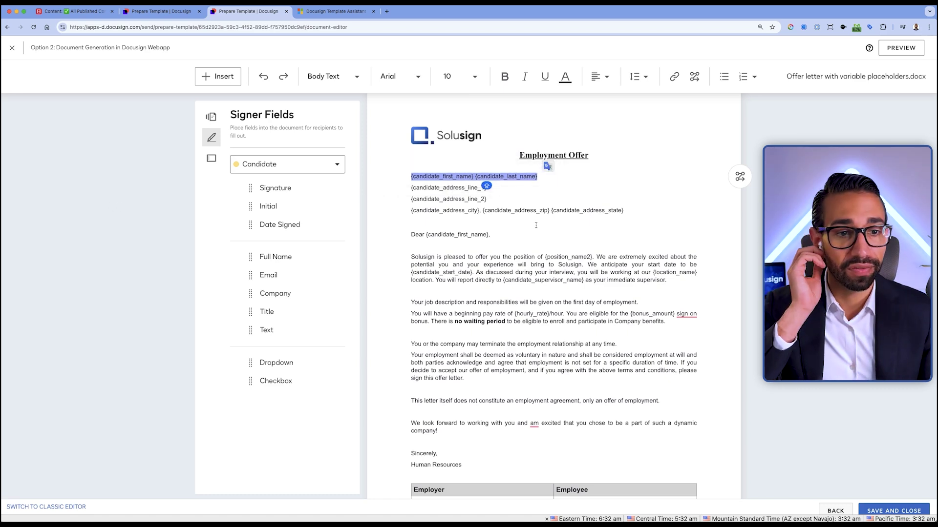
pyautogui.click(538, 199)
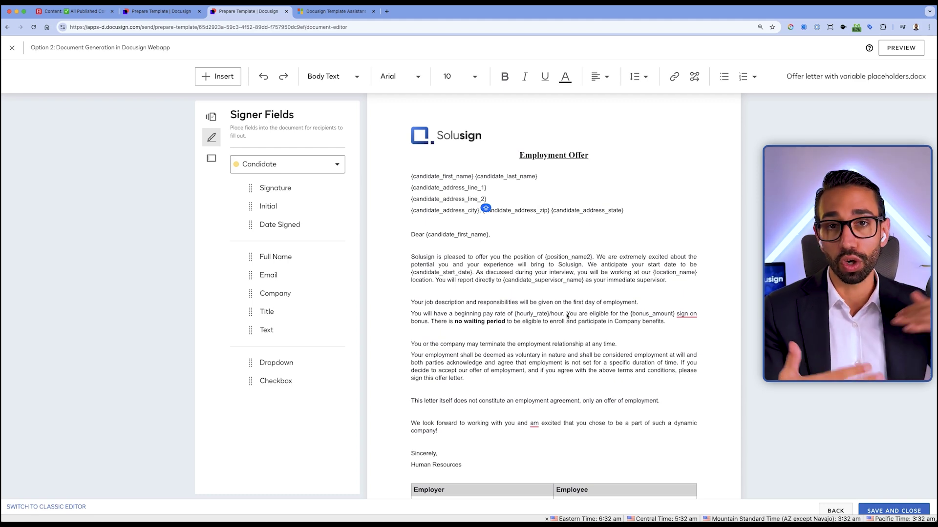
pyautogui.scroll(1, 412, 206)
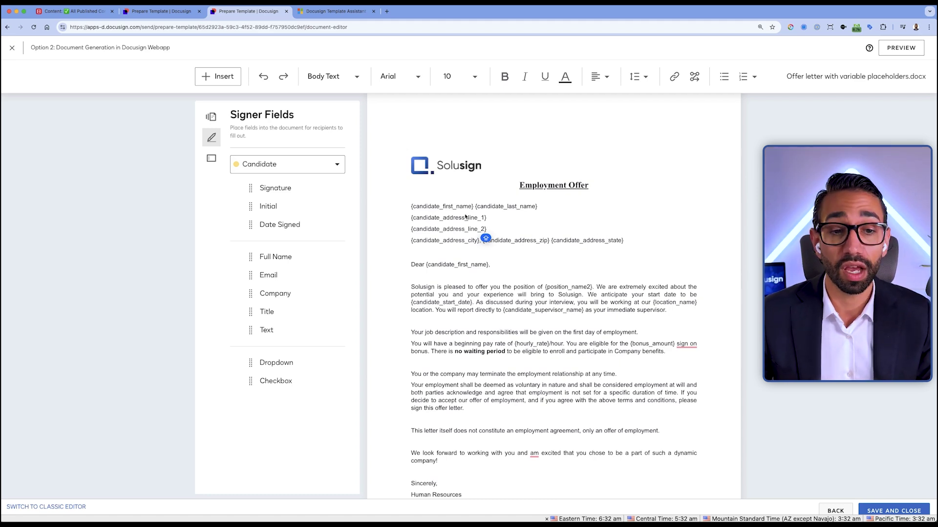
pyautogui.click(236, 139)
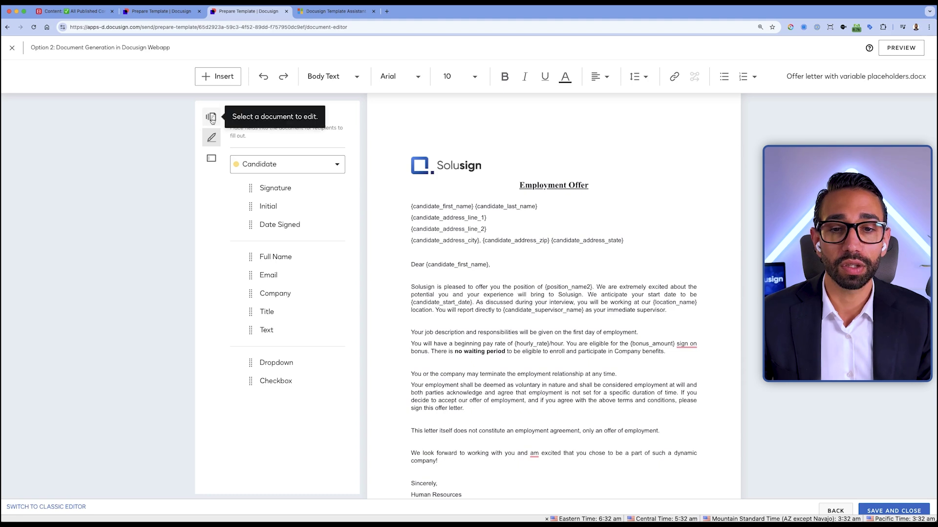
# Step: Turn the first-name placeholder into a required Text sender field named candidate_first_name
pyautogui.click(211, 158)
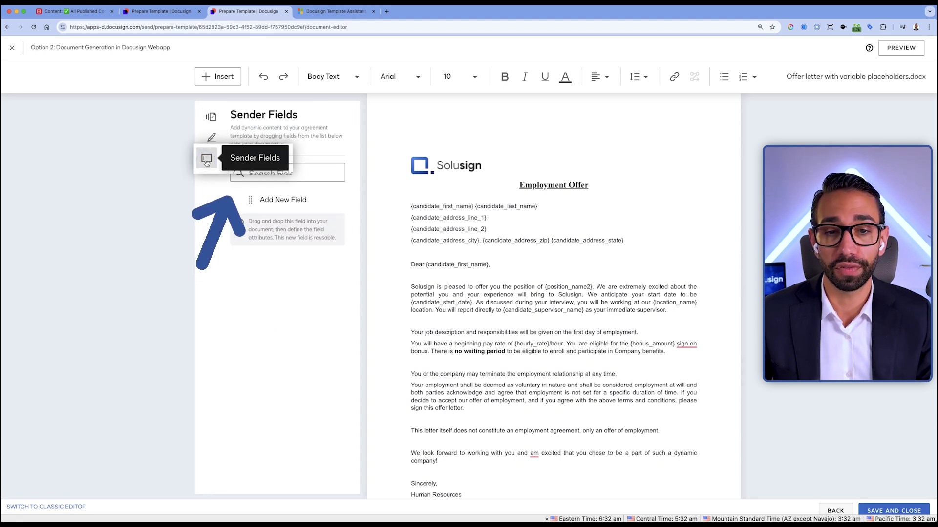
pyautogui.click(280, 199)
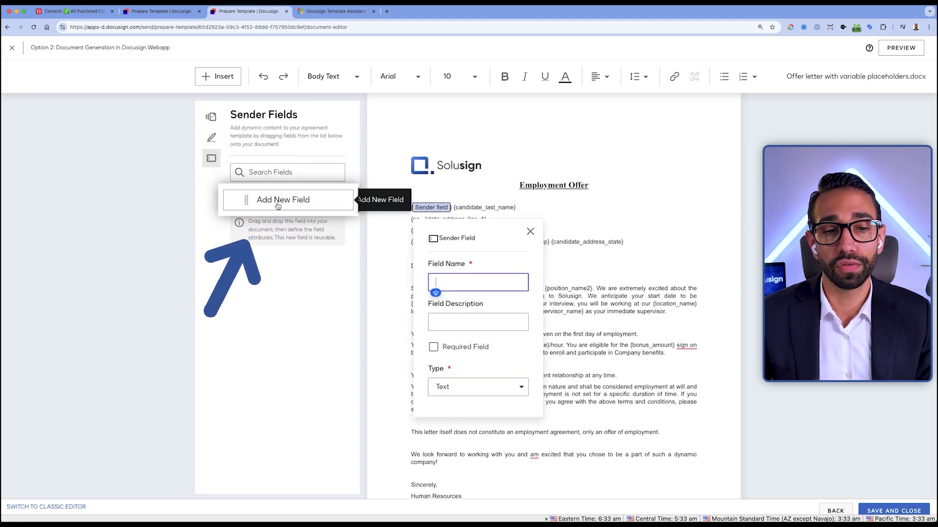
pyautogui.write('candidate_first_name')
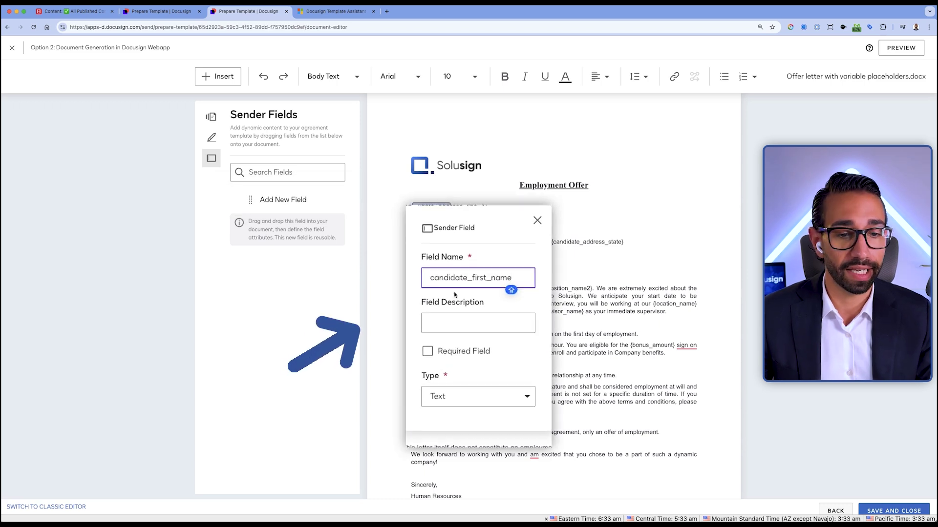
pyautogui.click(498, 395)
pyautogui.click(508, 393)
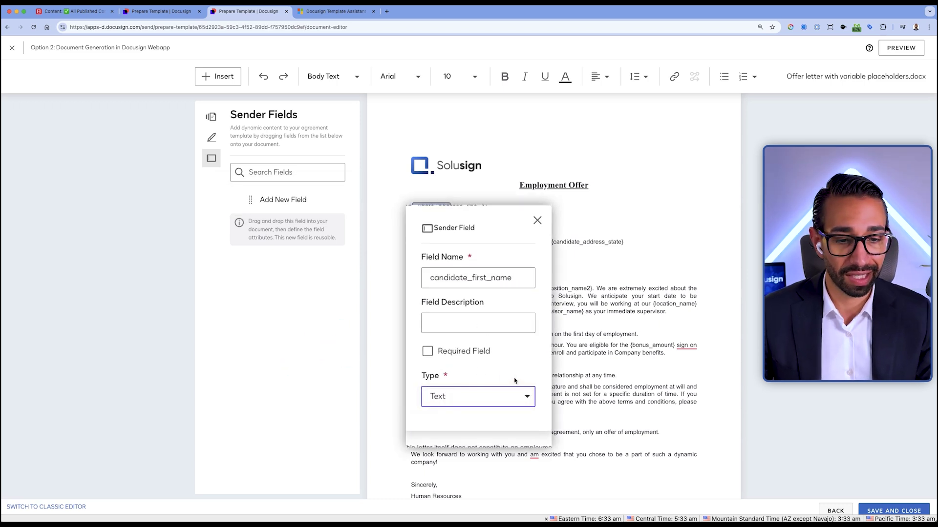
pyautogui.click(428, 352)
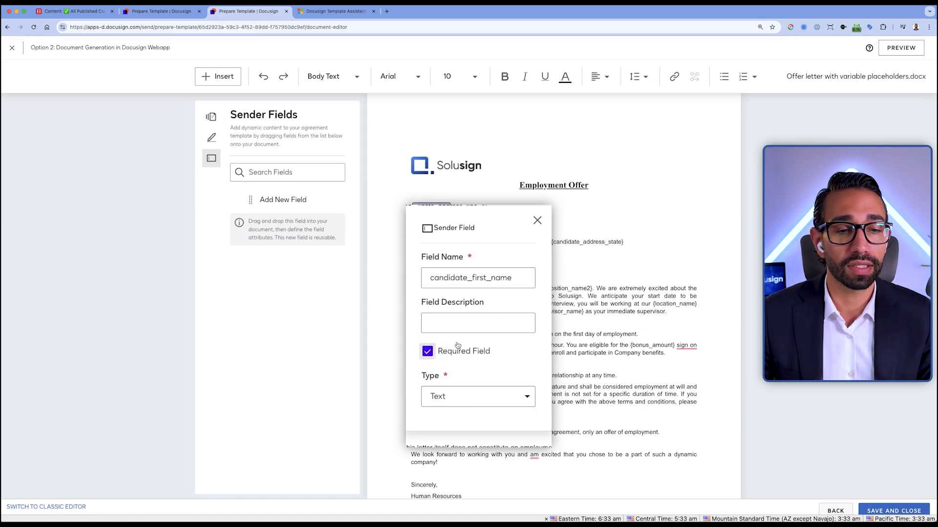
pyautogui.click(537, 221)
# Step: Delete the leftover opening and closing braces around the candidate_first_name field
pyautogui.press('Left')
pyautogui.press('BackSpace')
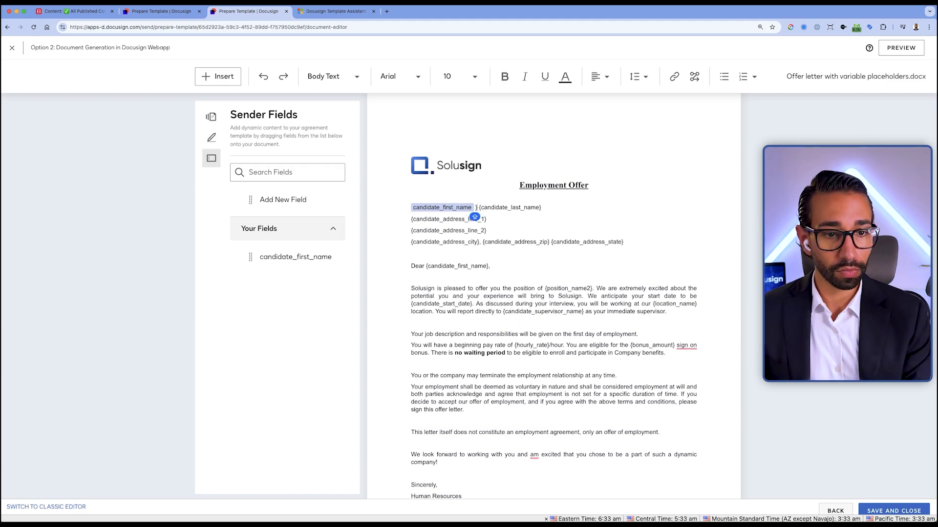
pyautogui.press('Delete')
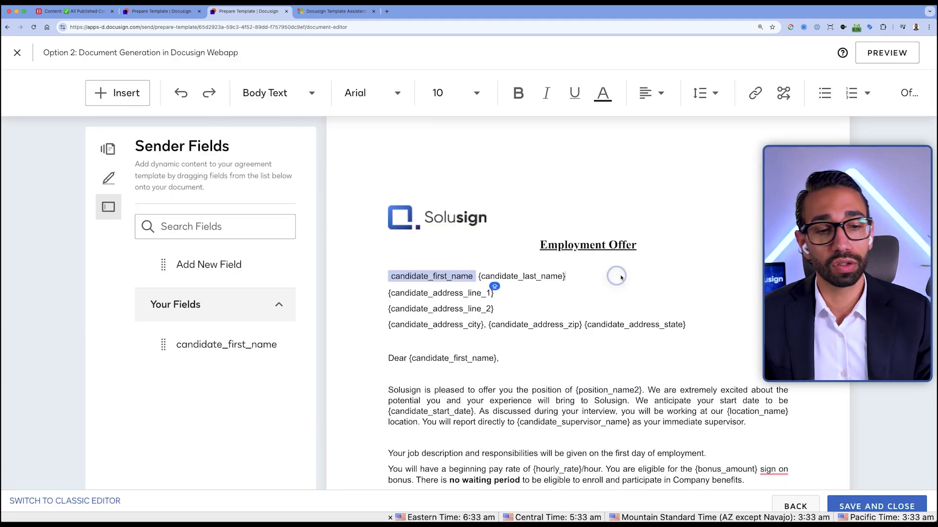
# Step: Turn the {candidate_last_name} placeholder into a required sender field named 'CAndidate last name'
pyautogui.moveTo(563, 207); pyautogui.dragTo(479, 209)
pyautogui.click(209, 264)
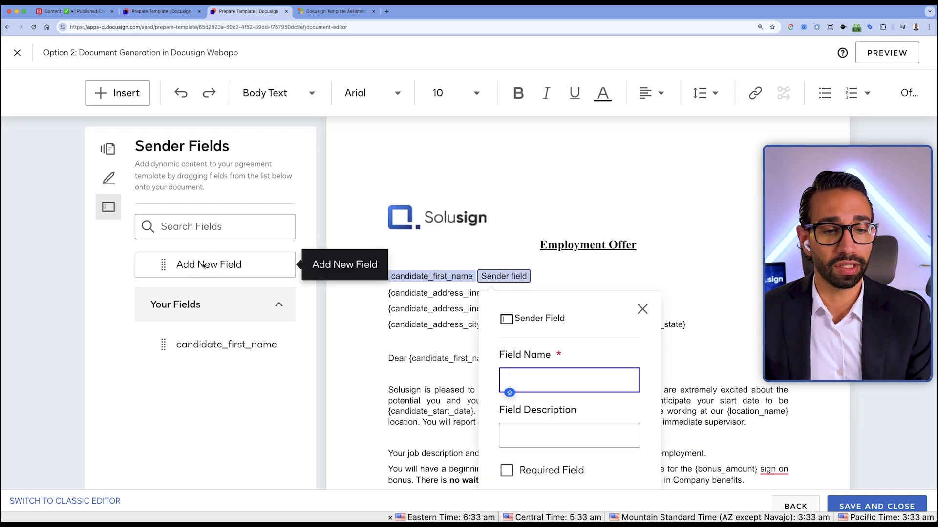
pyautogui.write('CA')
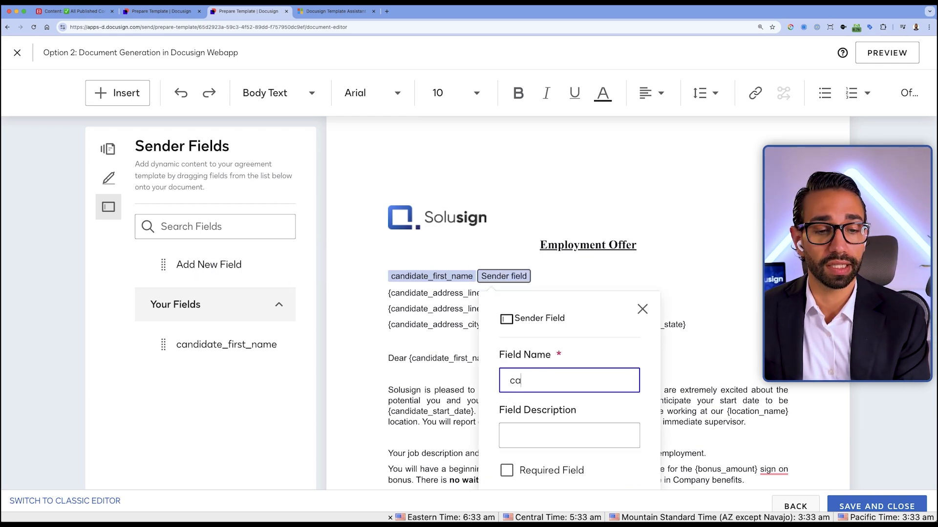
pyautogui.write('ndidate last name')
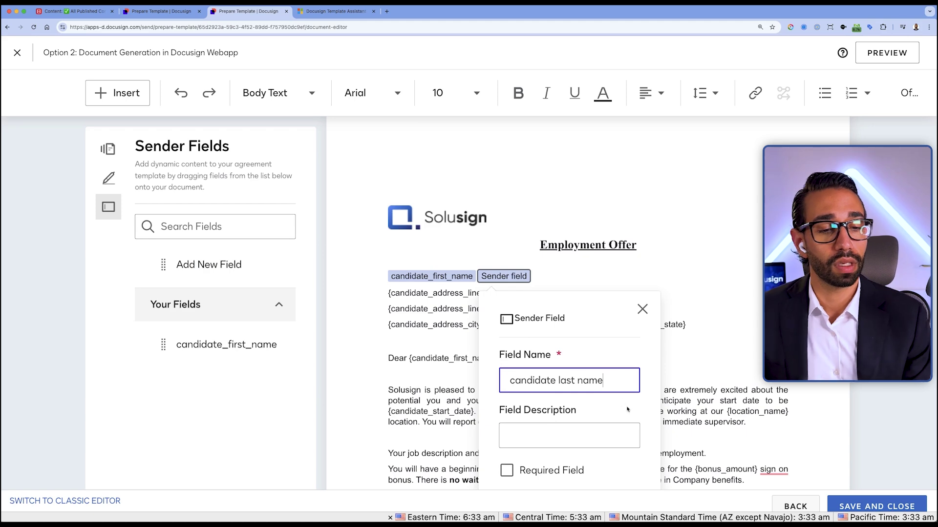
pyautogui.scroll(-2, 627, 409)
pyautogui.click(552, 391)
pyautogui.scroll(-3, 613, 398)
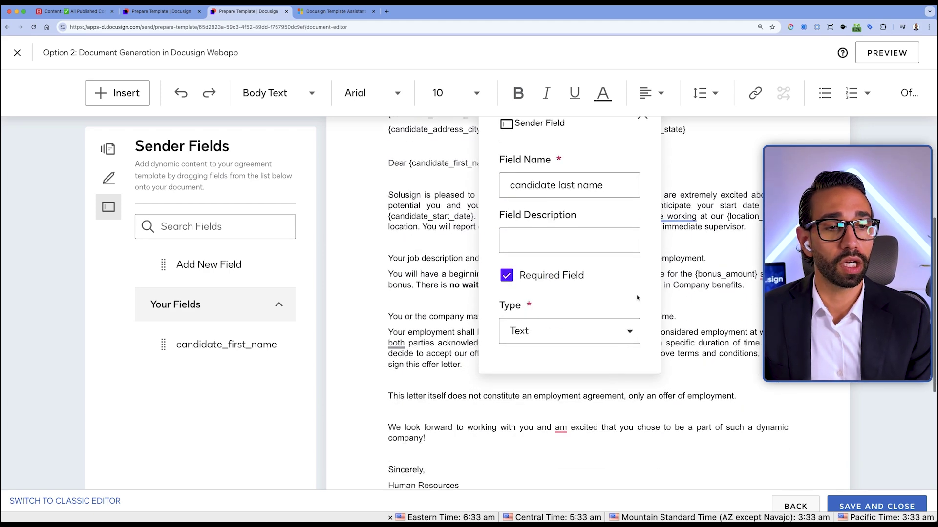
pyautogui.scroll(4, 637, 297)
pyautogui.click(706, 239)
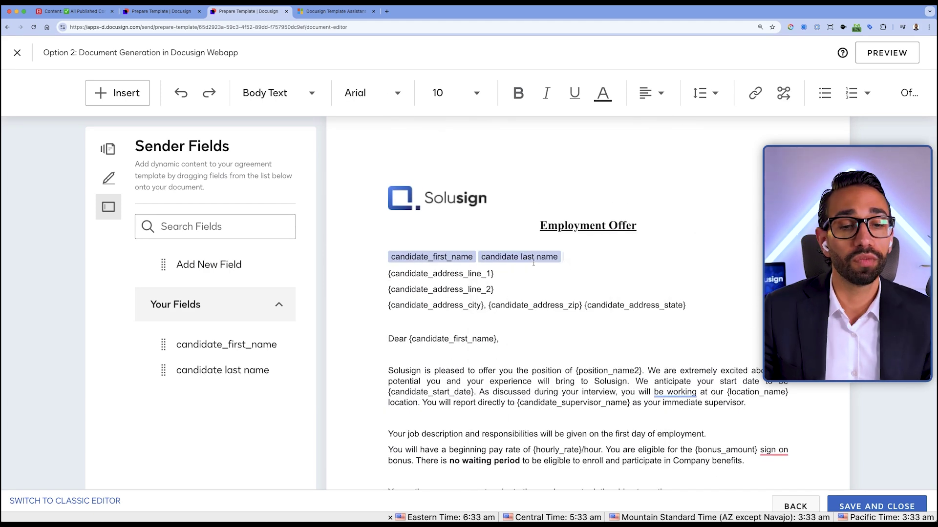
# Step: Review the candidate last name field's details in the letter
pyautogui.click(533, 263)
pyautogui.moveTo(520, 259); pyautogui.dragTo(455, 257)
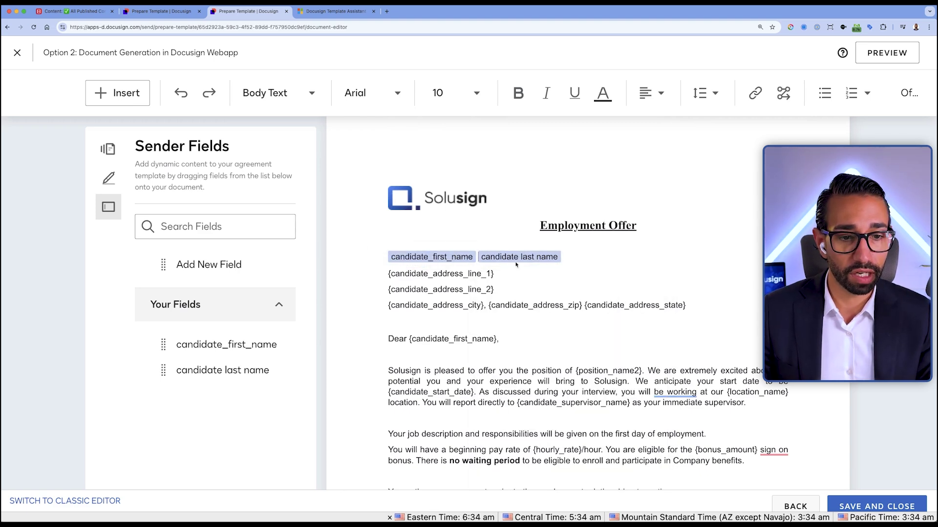
pyautogui.scroll(-2, 517, 265)
pyautogui.scroll(2, 491, 283)
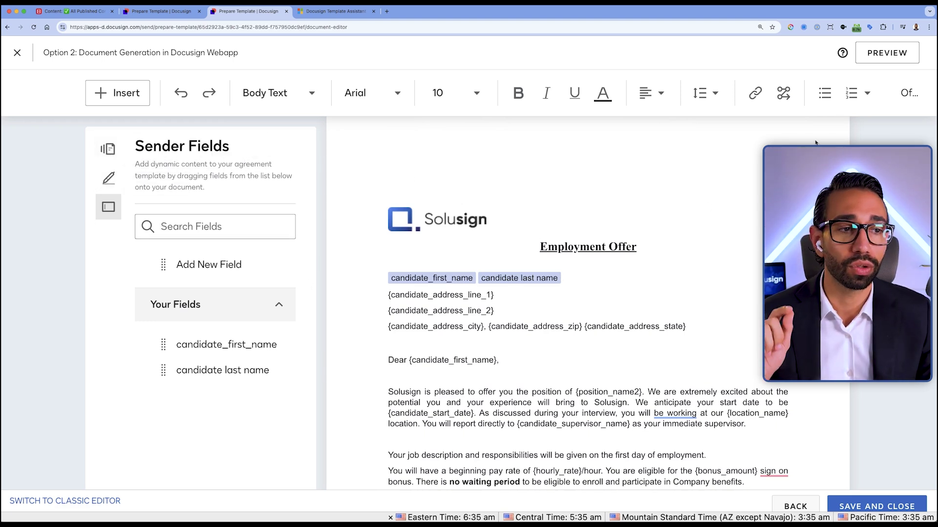
# Step: Check the red work-visa sentence below the greeting and place the caret on the empty line above it
pyautogui.click(512, 360)
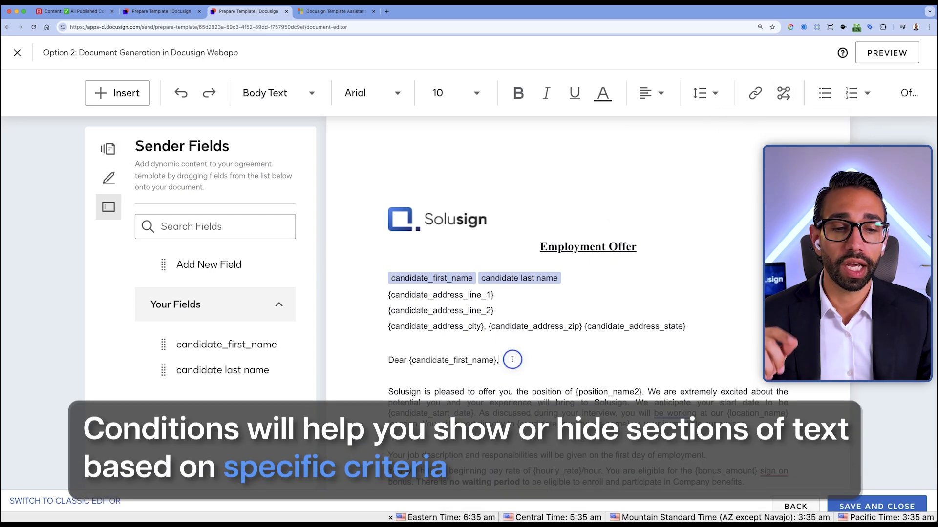
pyautogui.scroll(-1, 510, 359)
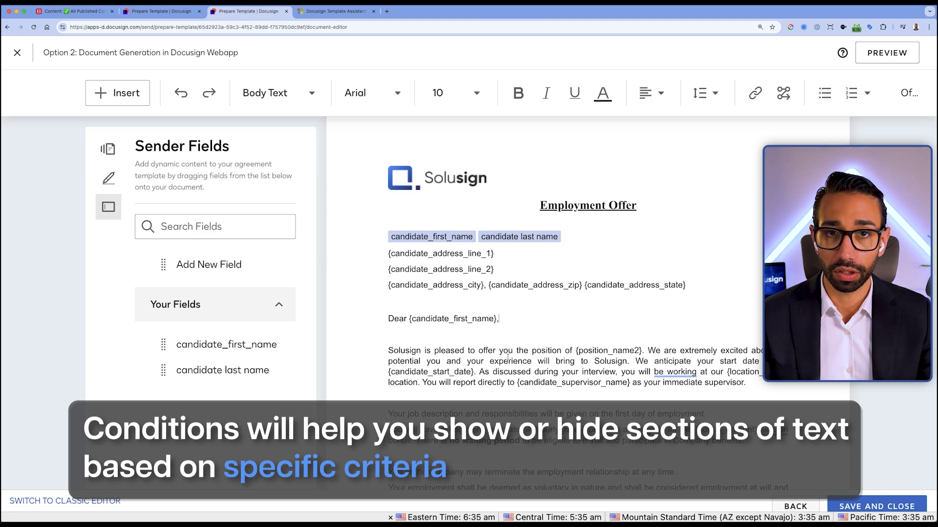
pyautogui.scroll(-1, 508, 358)
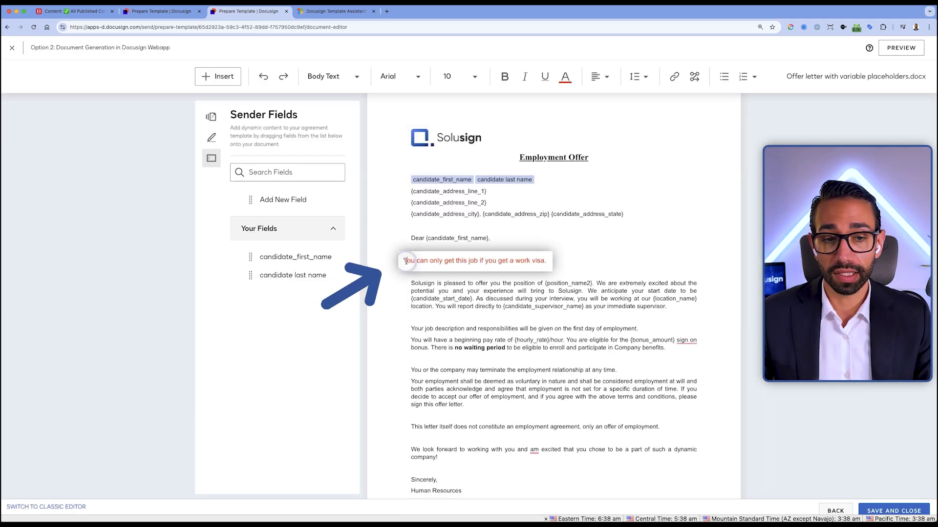
pyautogui.moveTo(403, 261); pyautogui.dragTo(547, 261)
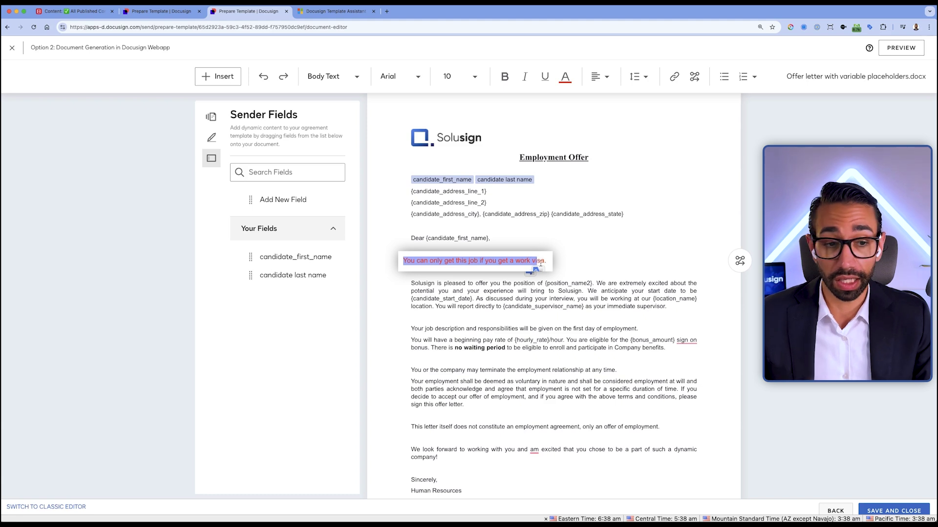
pyautogui.click(553, 263)
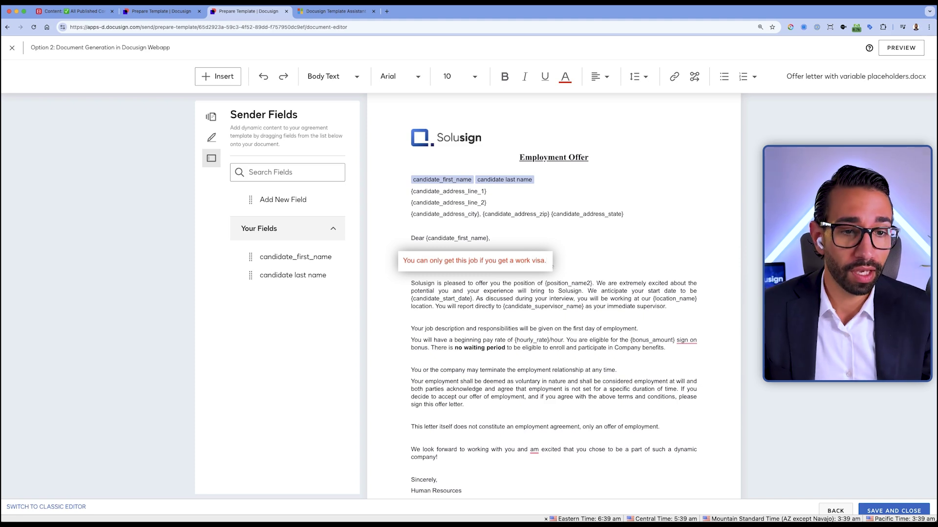
pyautogui.moveTo(552, 263); pyautogui.dragTo(401, 261)
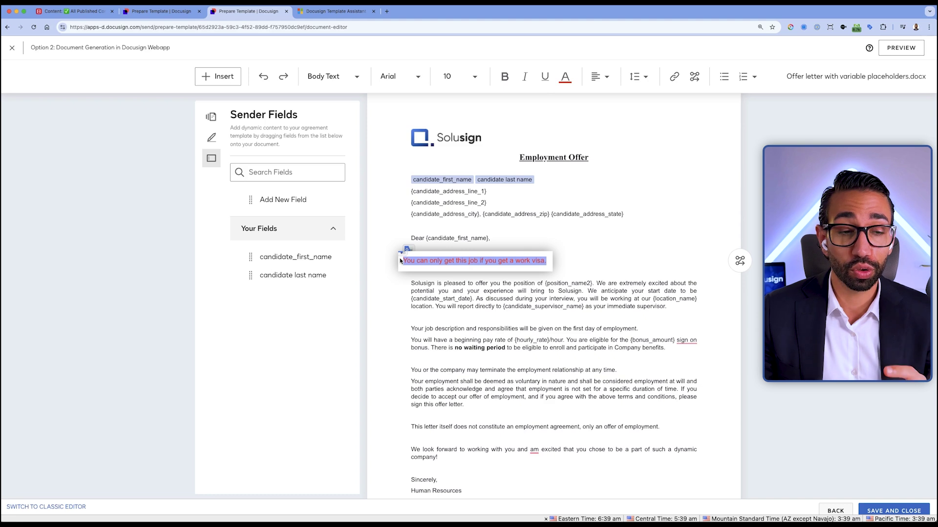
pyautogui.click(400, 261)
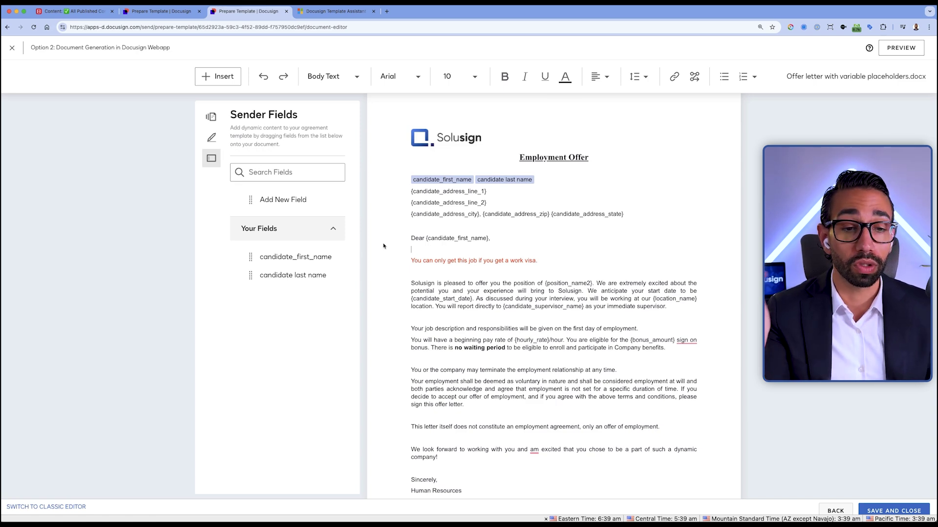
pyautogui.click(521, 263)
pyautogui.doubleClick(520, 263)
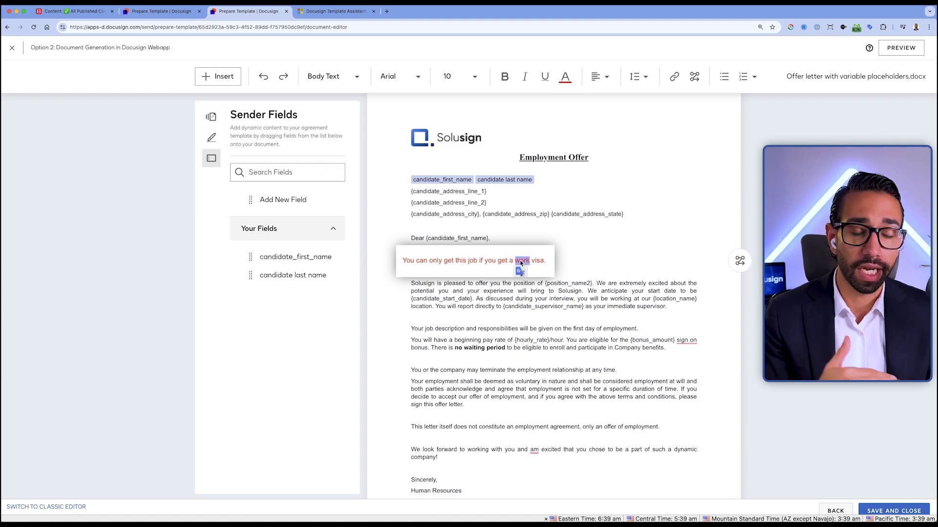
pyautogui.click(471, 251)
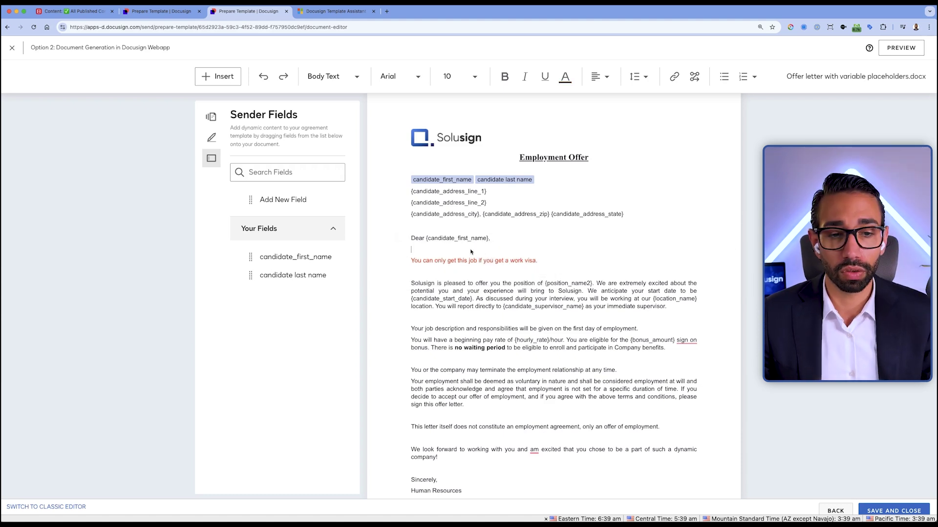
# Step: Insert a required Dropdown sender field 'needs visa' with options yes;no on the empty line
pyautogui.click(288, 199)
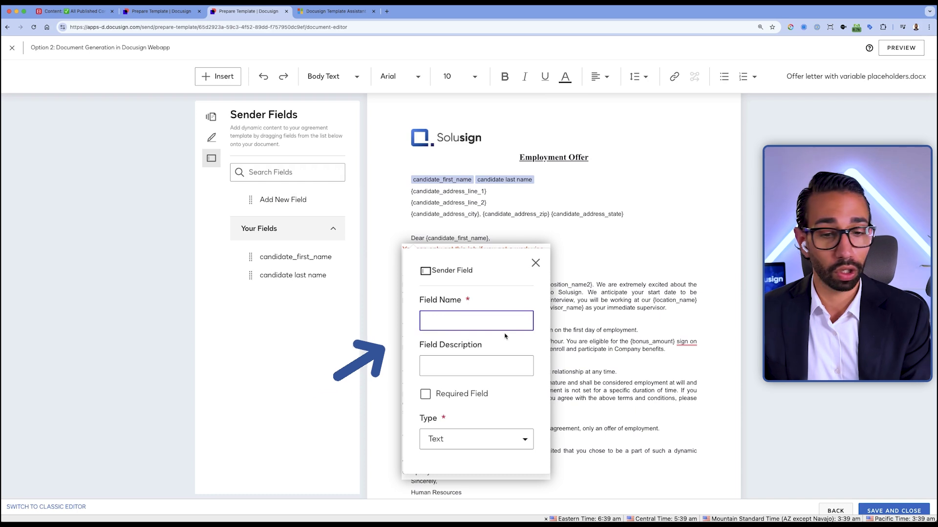
pyautogui.write('needs visa')
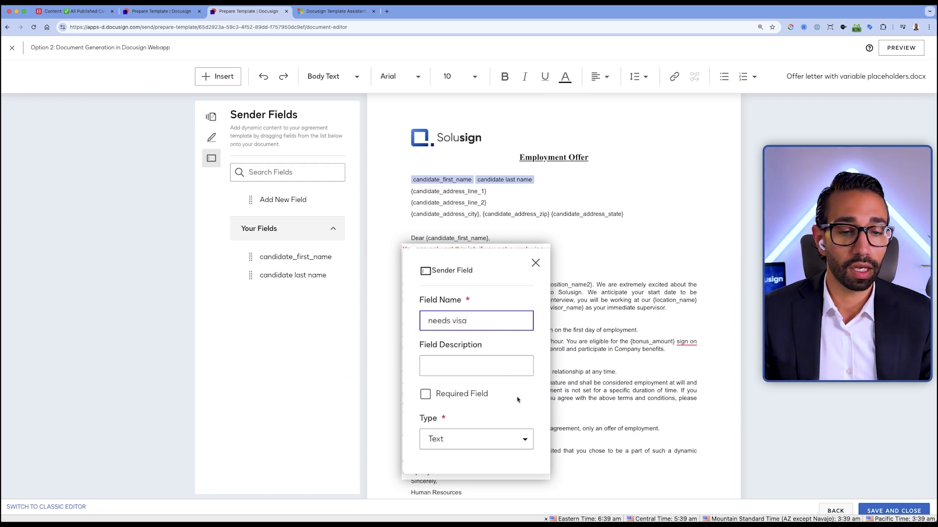
pyautogui.click(445, 398)
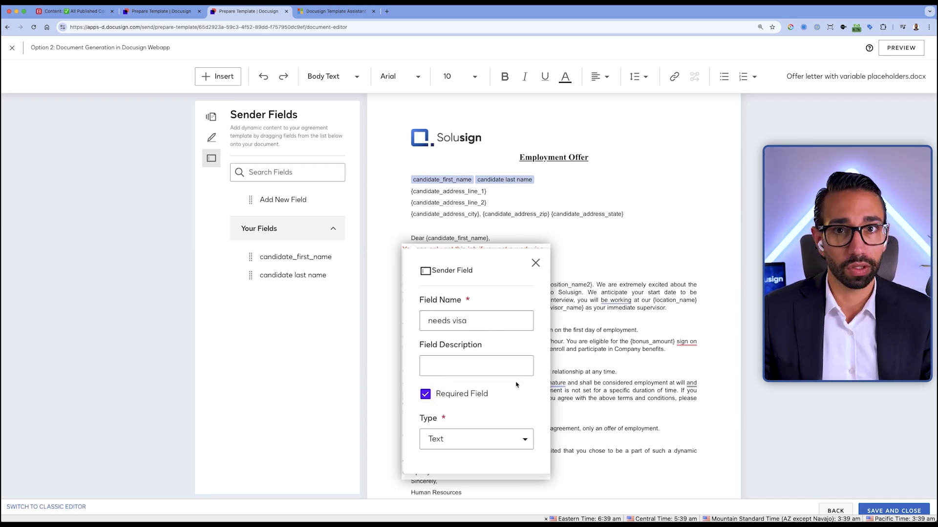
pyautogui.scroll(-1, 515, 385)
pyautogui.click(514, 410)
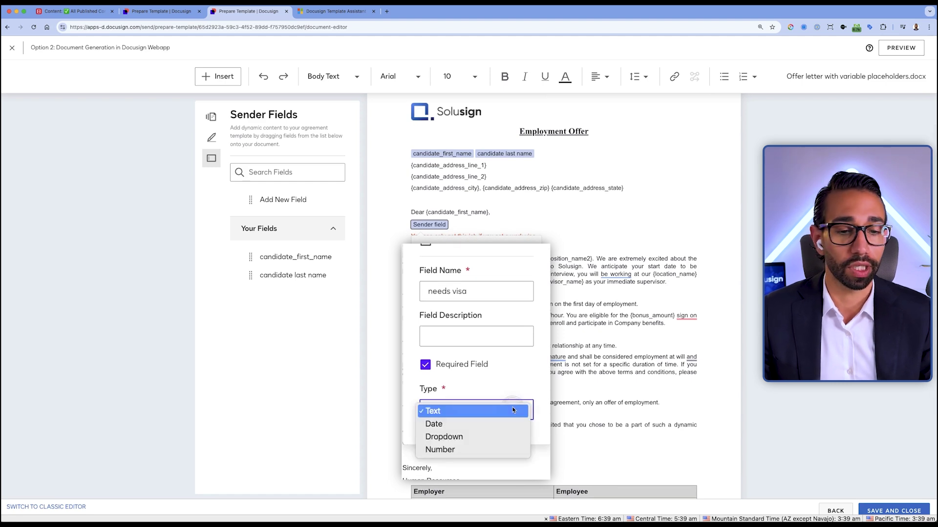
pyautogui.click(450, 438)
pyautogui.scroll(-2, 503, 390)
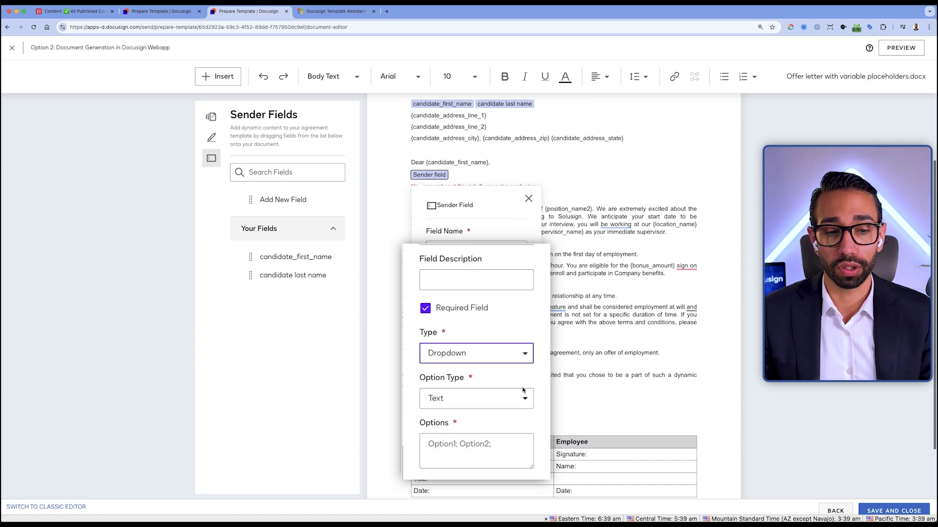
pyautogui.scroll(-2, 523, 390)
pyautogui.click(522, 396)
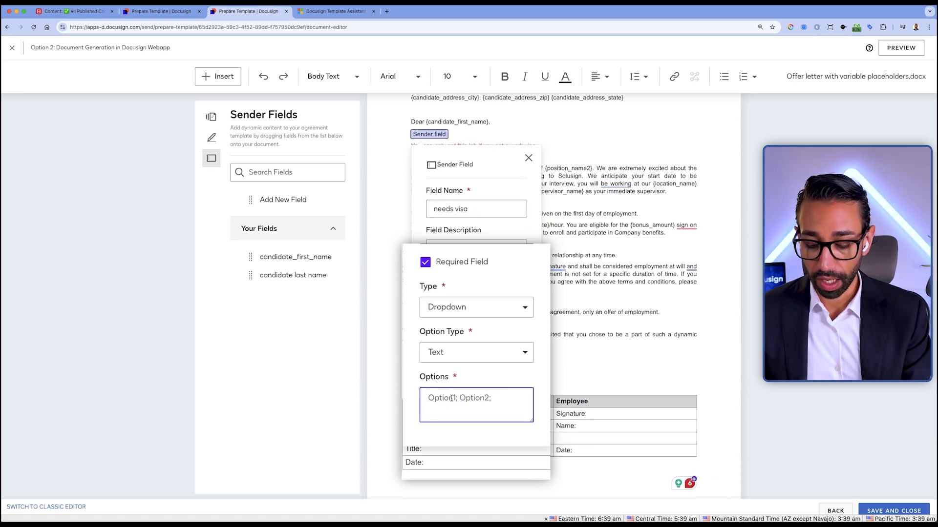
pyautogui.write('yes')
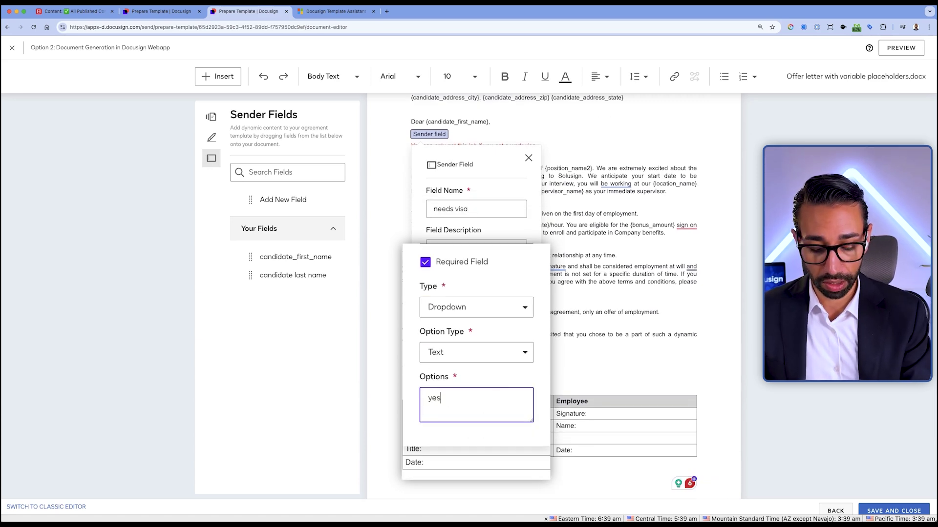
pyautogui.write(';no')
pyautogui.click(528, 157)
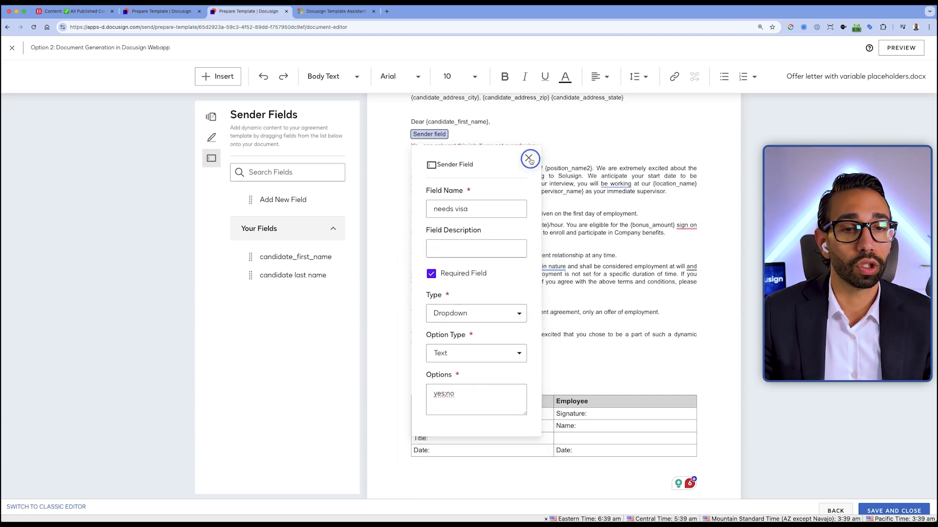
# Step: Select the needs visa field in the letter and open its settings
pyautogui.scroll(3, 531, 159)
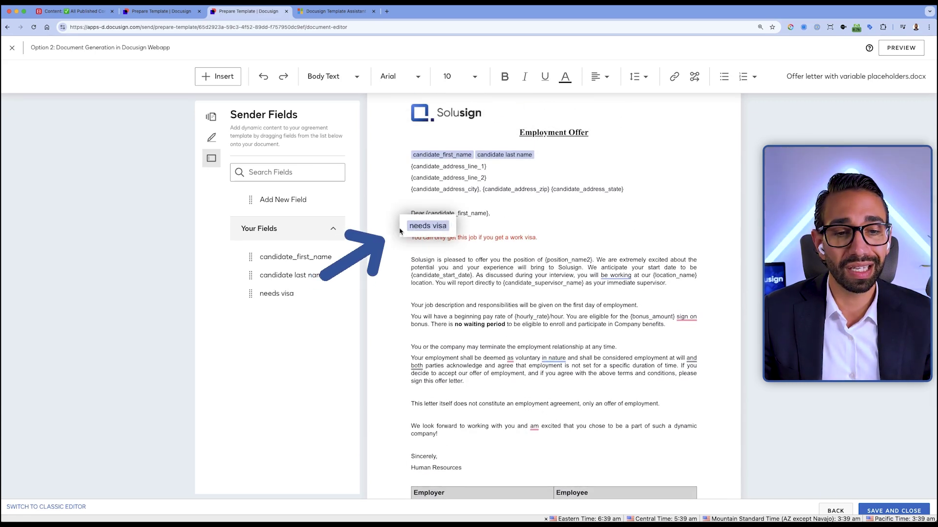
pyautogui.click(446, 226)
pyautogui.click(411, 227)
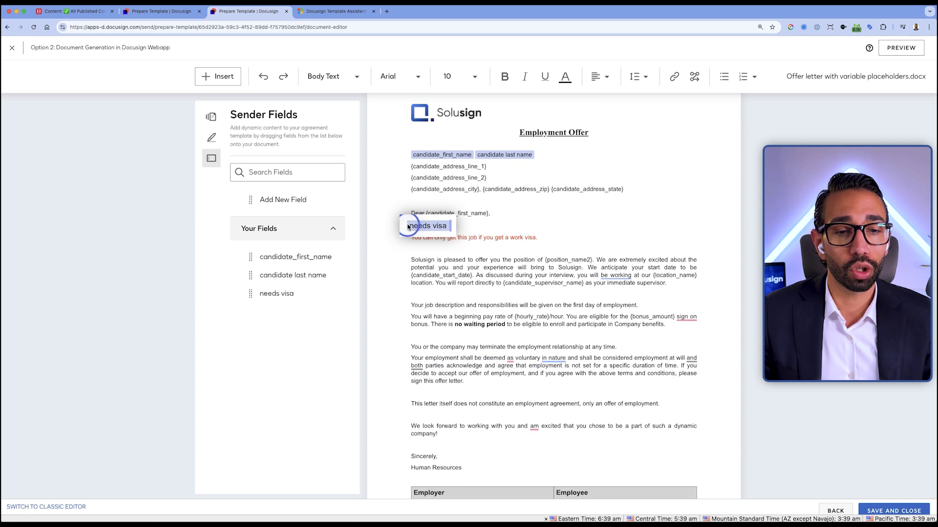
pyautogui.doubleClick(405, 227)
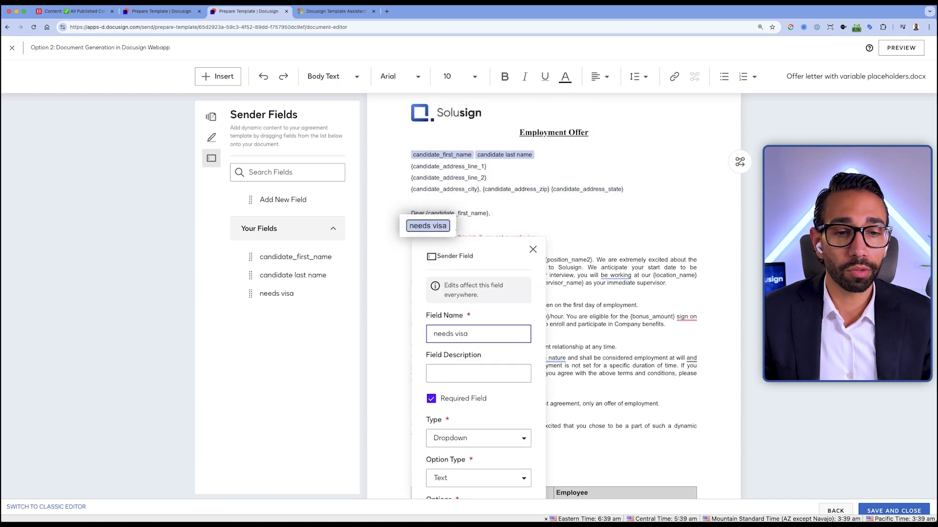
# Step: Recolour the needs visa field's text to white so it is hidden in the letter
pyautogui.click(565, 77)
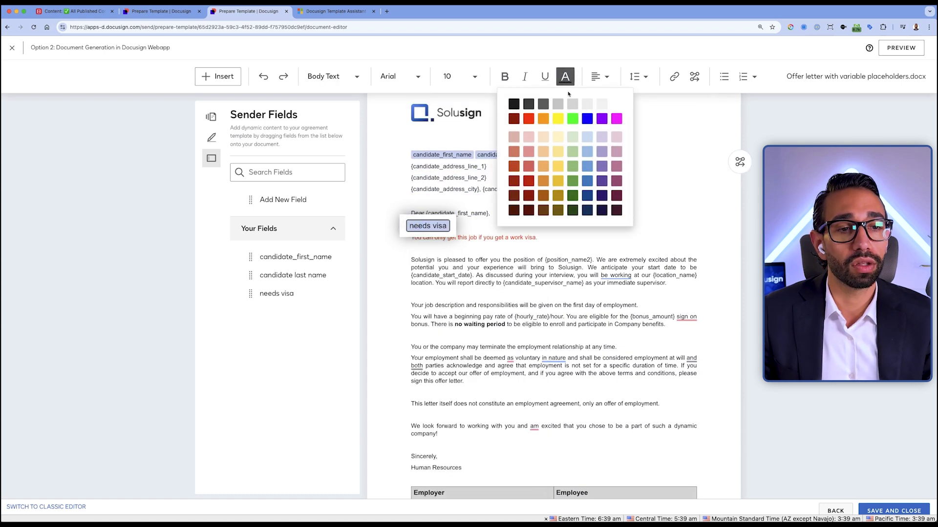
pyautogui.click(616, 104)
pyautogui.doubleClick(428, 226)
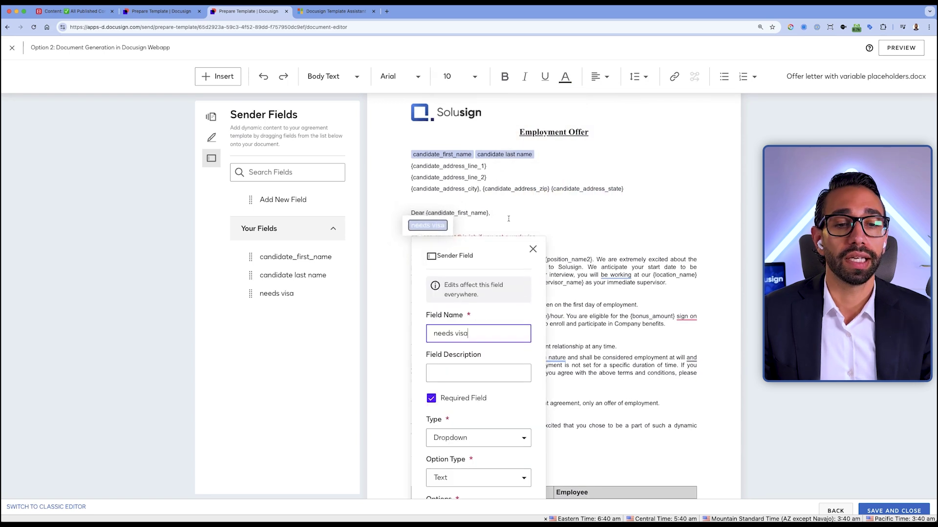
pyautogui.click(451, 225)
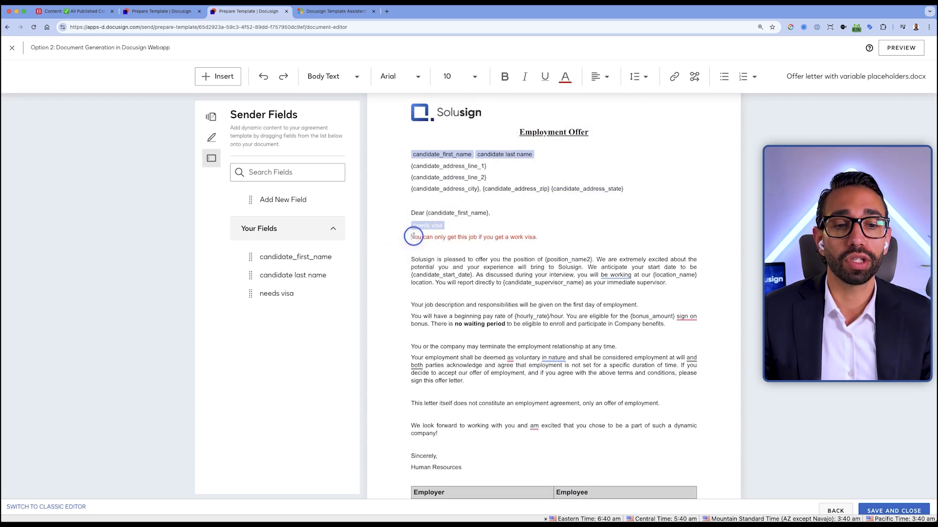
pyautogui.moveTo(413, 236); pyautogui.dragTo(539, 238)
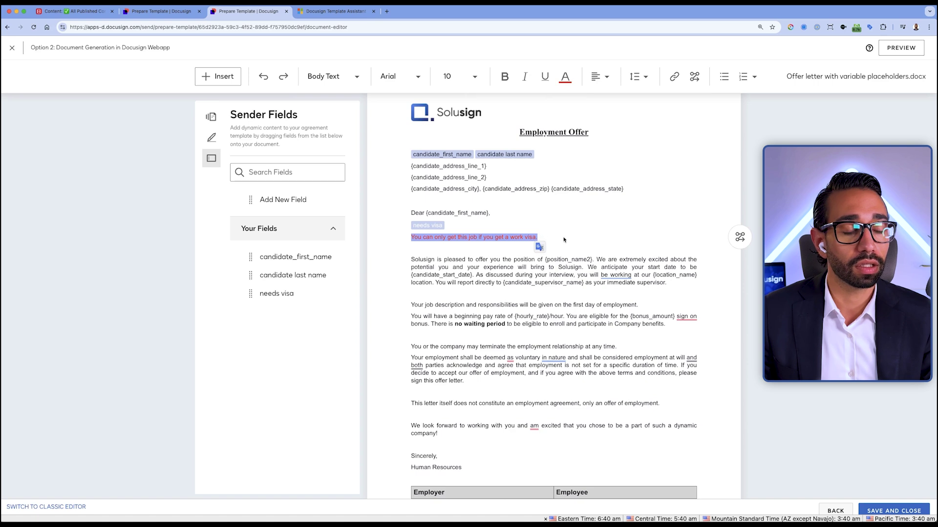
# Step: Add the rule 'show visa condition if' showing the visa sentence only when needs visa equals yes
pyautogui.click(739, 238)
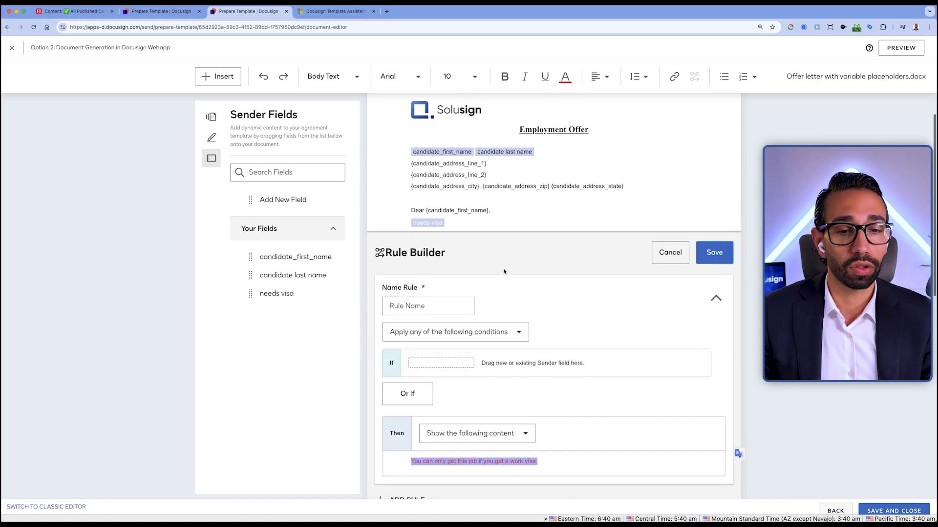
pyautogui.click(424, 262)
pyautogui.write('show ')
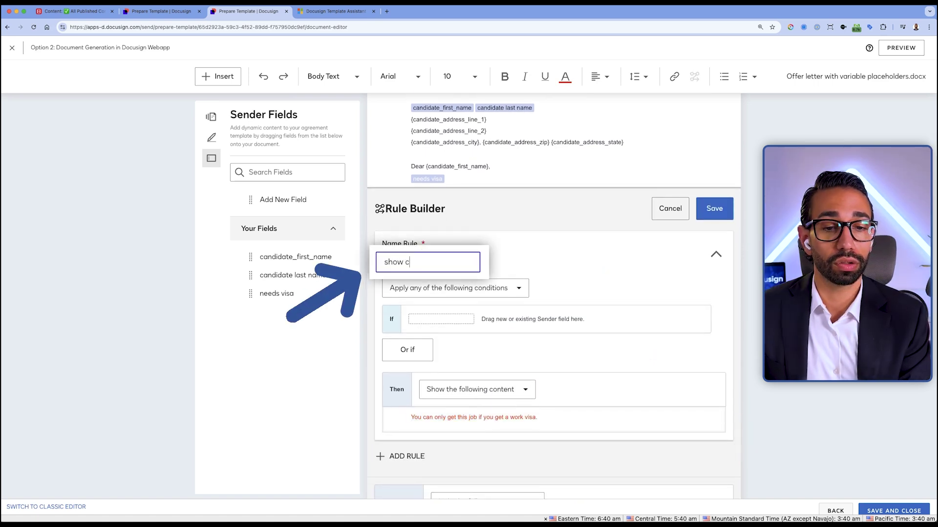
pyautogui.write('visa conditi')
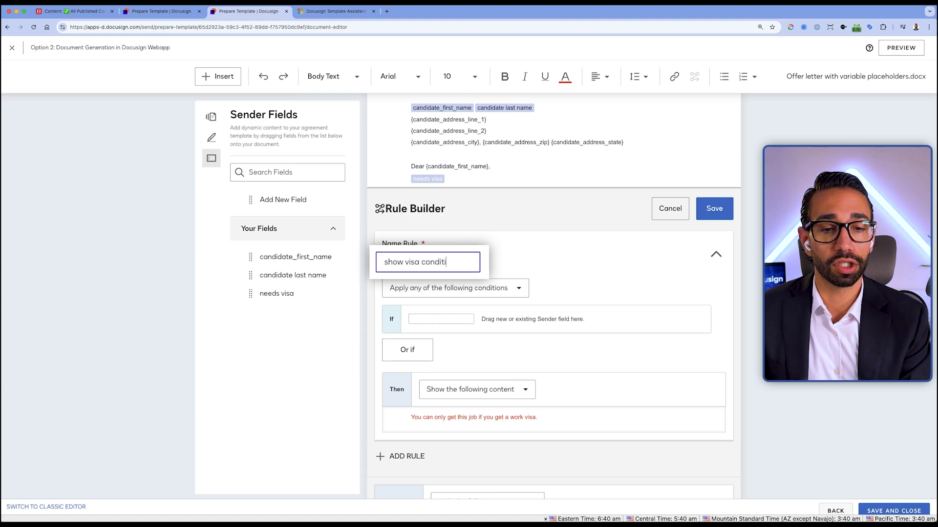
pyautogui.write('on if')
pyautogui.click(392, 319)
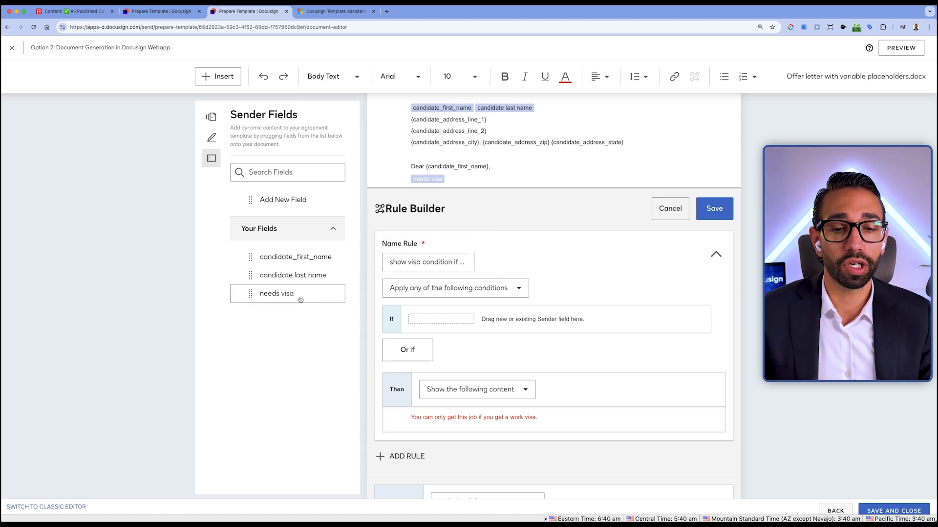
pyautogui.moveTo(250, 293); pyautogui.dragTo(421, 319)
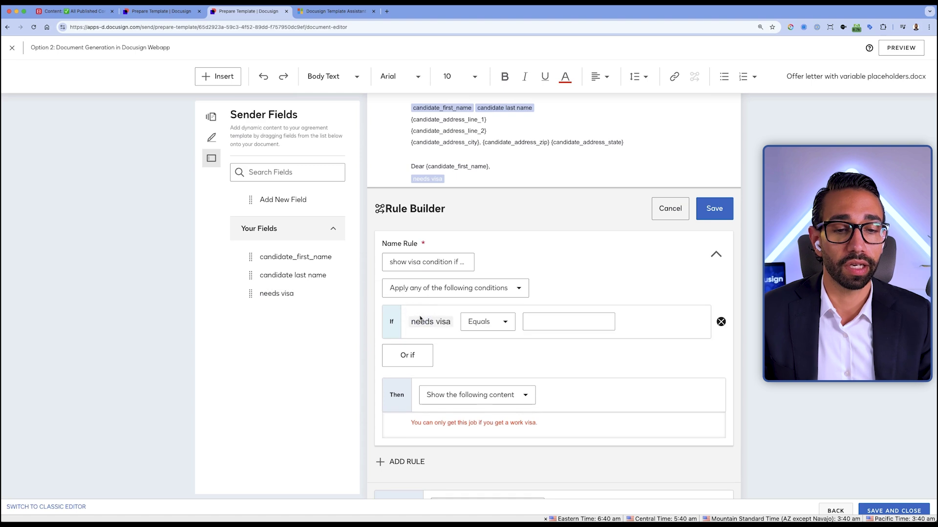
pyautogui.scroll(-2, 506, 282)
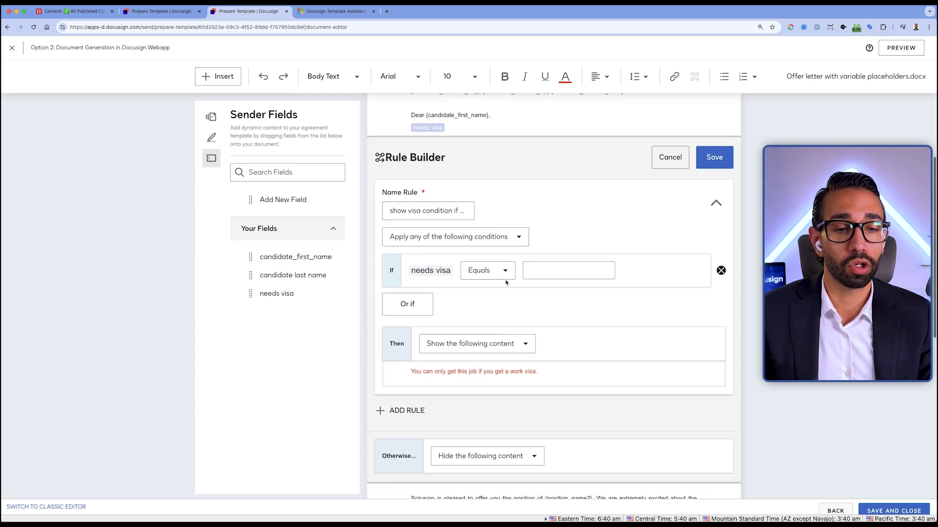
pyautogui.click(551, 270)
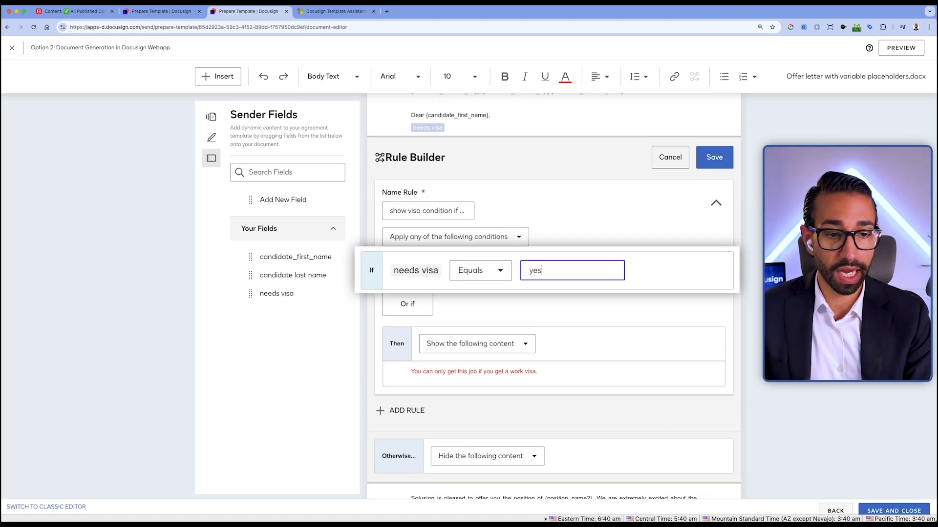
pyautogui.scroll(-1, 488, 303)
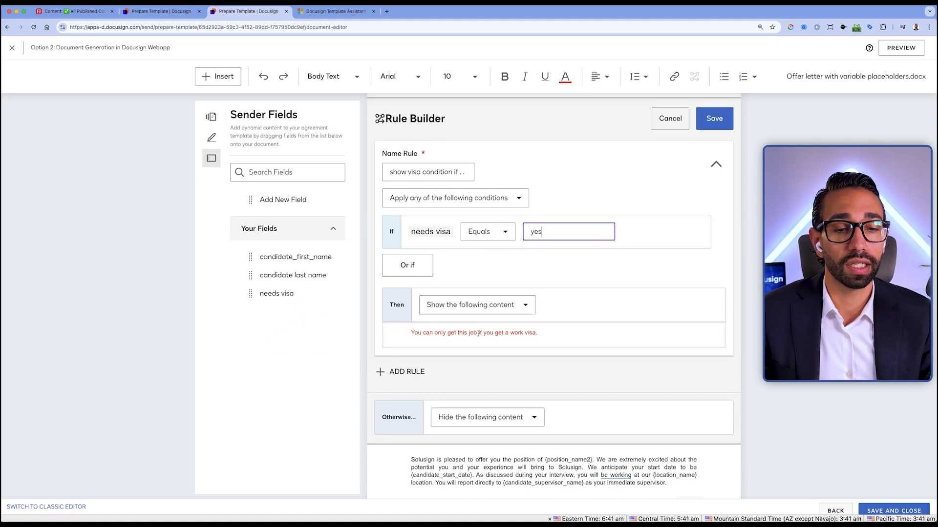
pyautogui.click(722, 119)
pyautogui.scroll(-2, 583, 263)
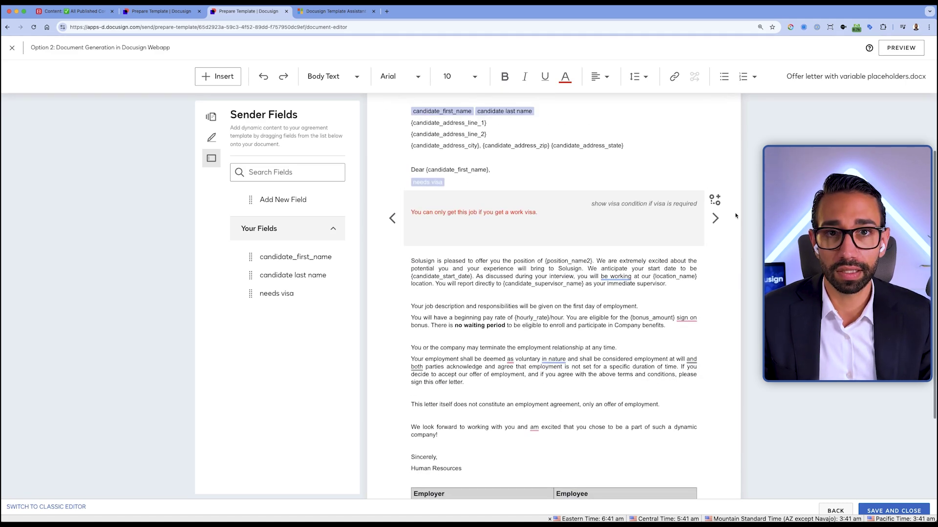
pyautogui.click(901, 49)
# Step: Preview the letter with autofilled candidate names and needs visa set to no
pyautogui.click(455, 149)
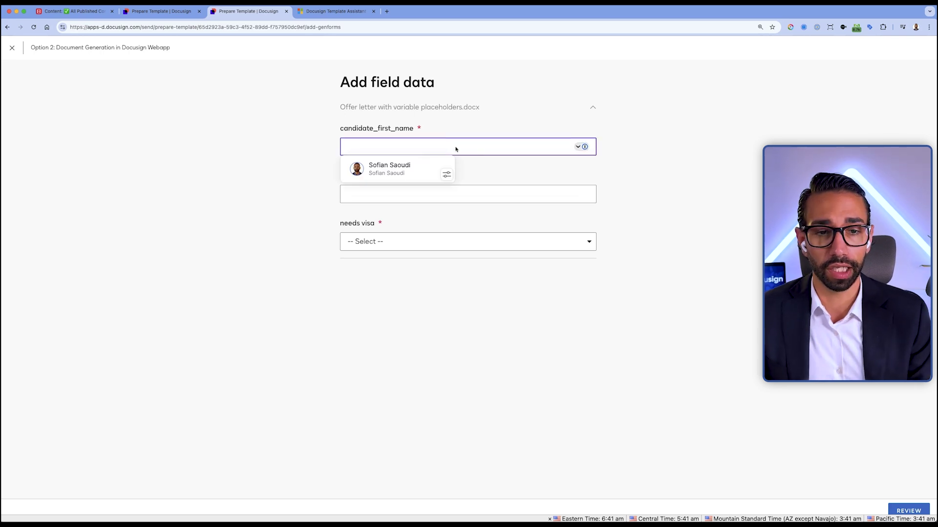
pyautogui.click(405, 163)
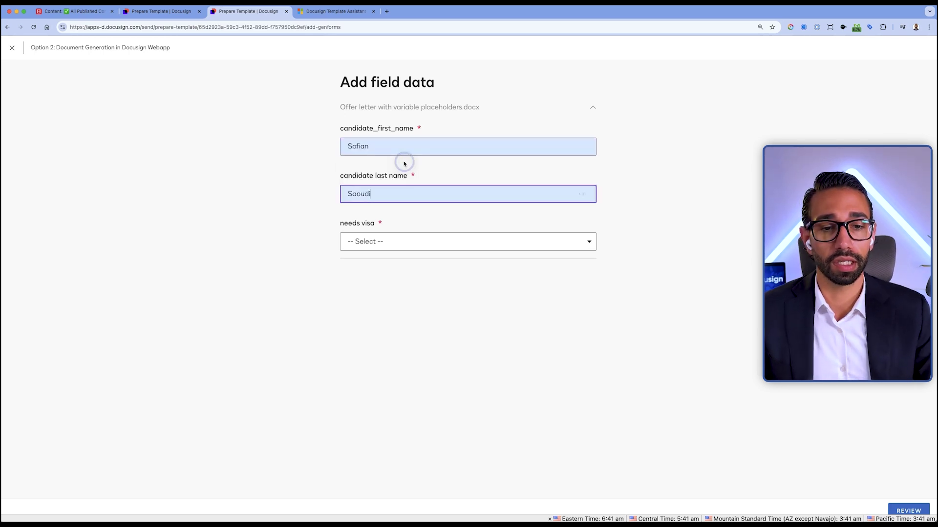
pyautogui.click(360, 248)
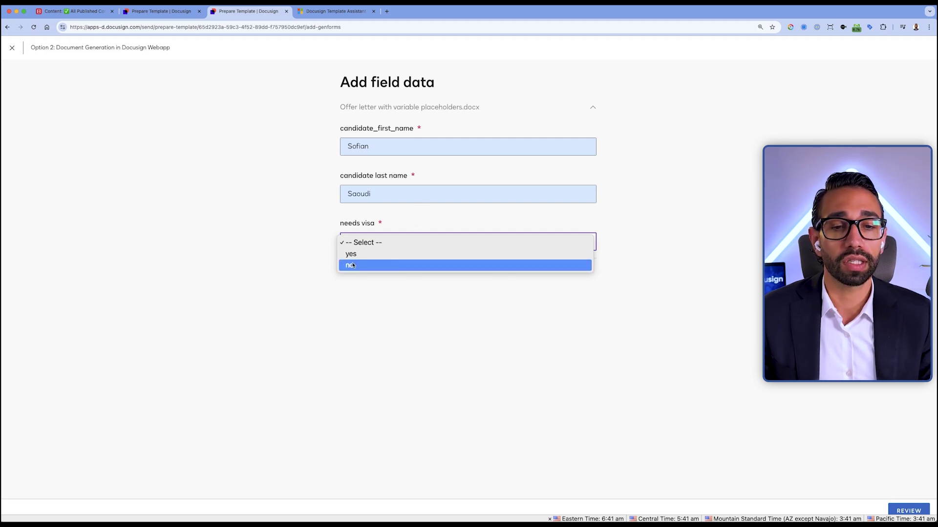
pyautogui.click(351, 265)
pyautogui.click(499, 298)
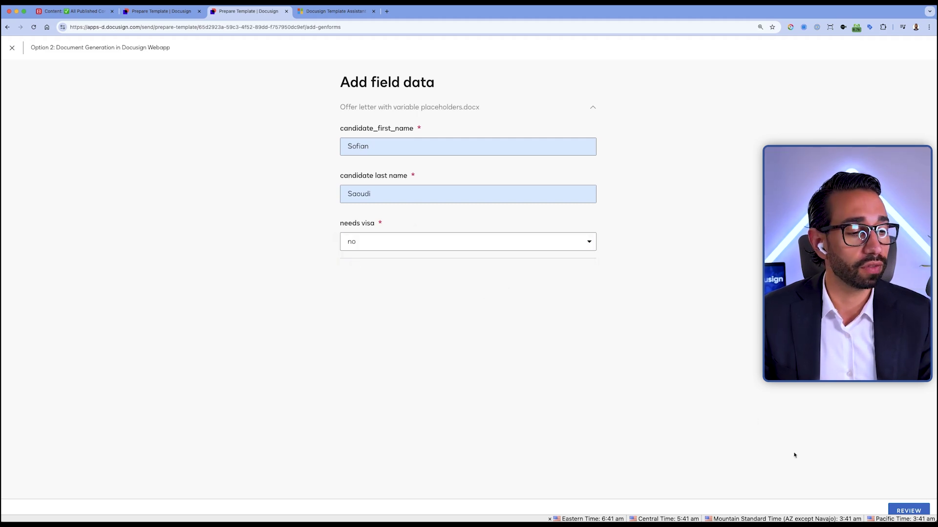
pyautogui.click(927, 508)
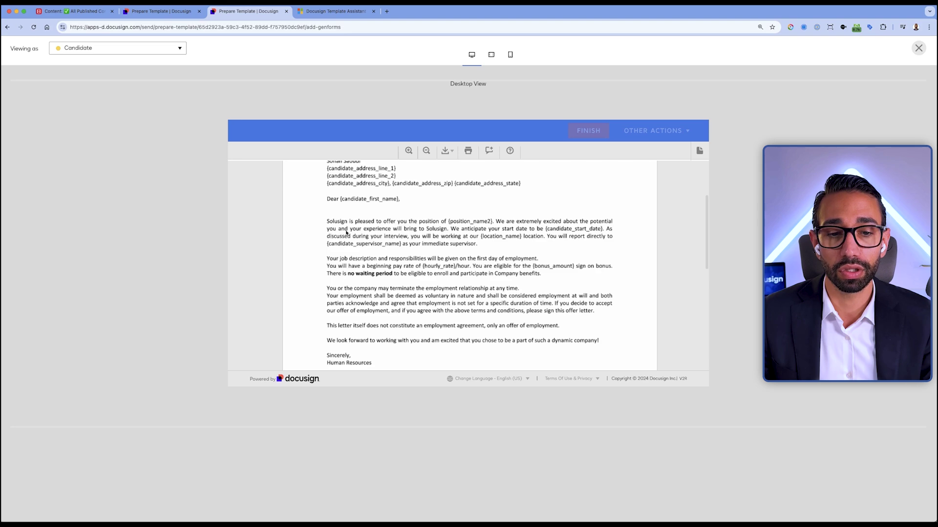
pyautogui.scroll(-5, 444, 296)
pyautogui.click(918, 47)
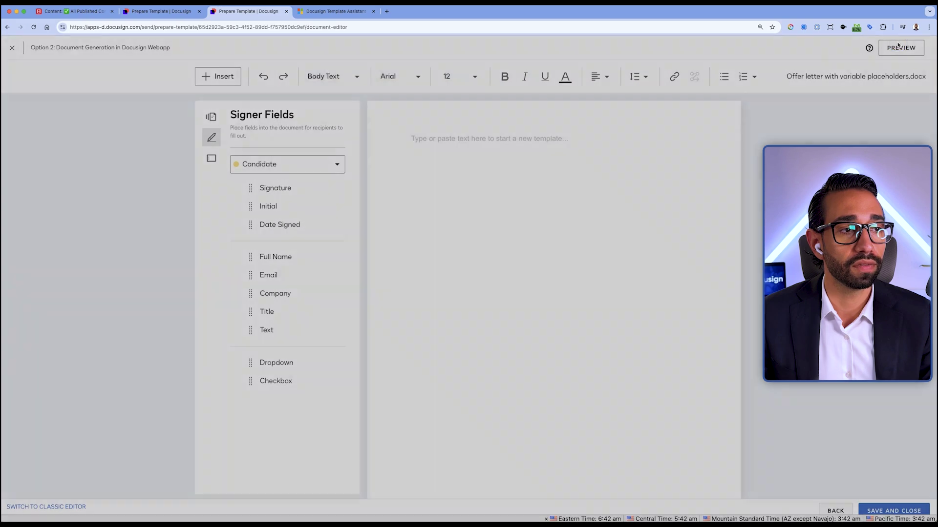
# Step: Preview again with needs visa chosen, then return to the document editor
pyautogui.click(899, 48)
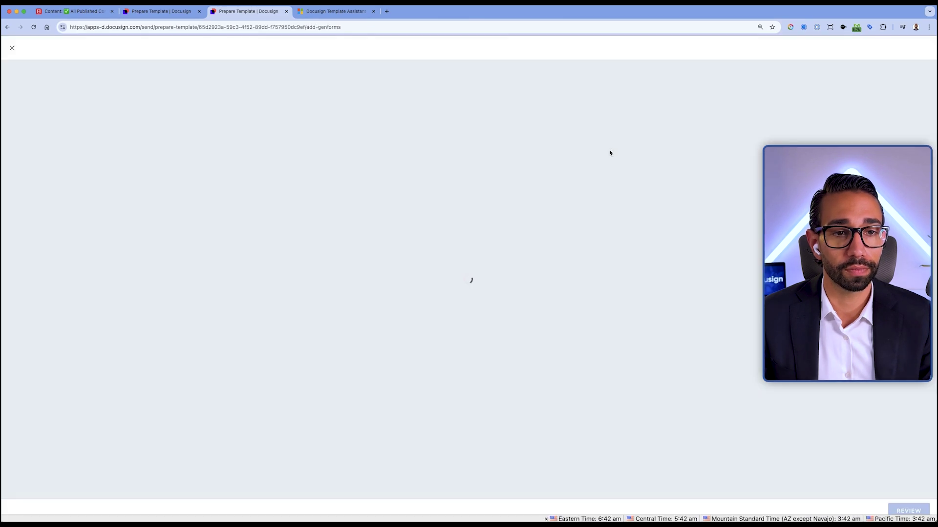
pyautogui.click(352, 242)
pyautogui.click(350, 264)
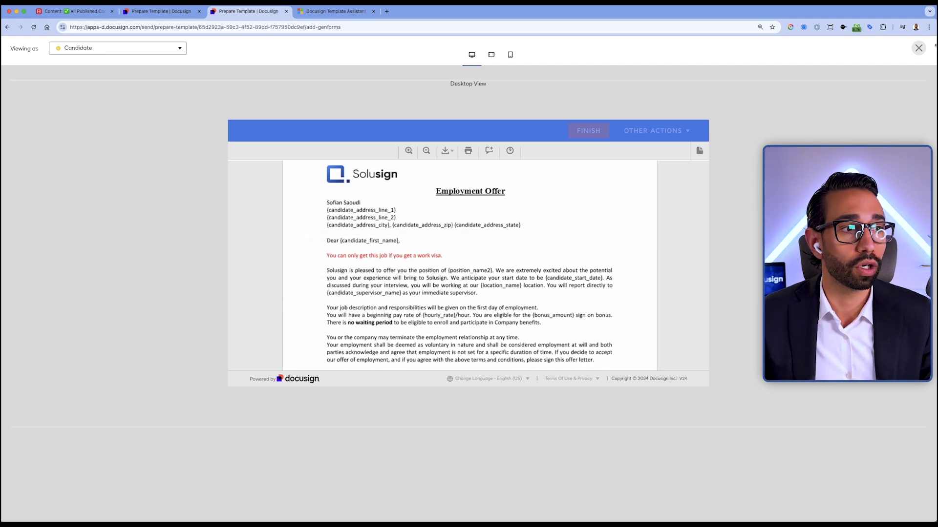
pyautogui.click(921, 47)
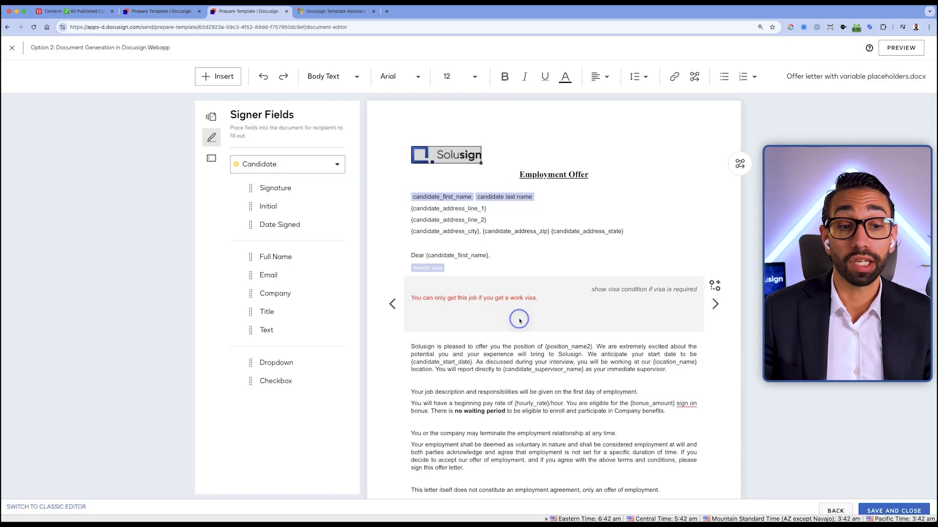
pyautogui.click(420, 331)
pyautogui.scroll(-2, 440, 342)
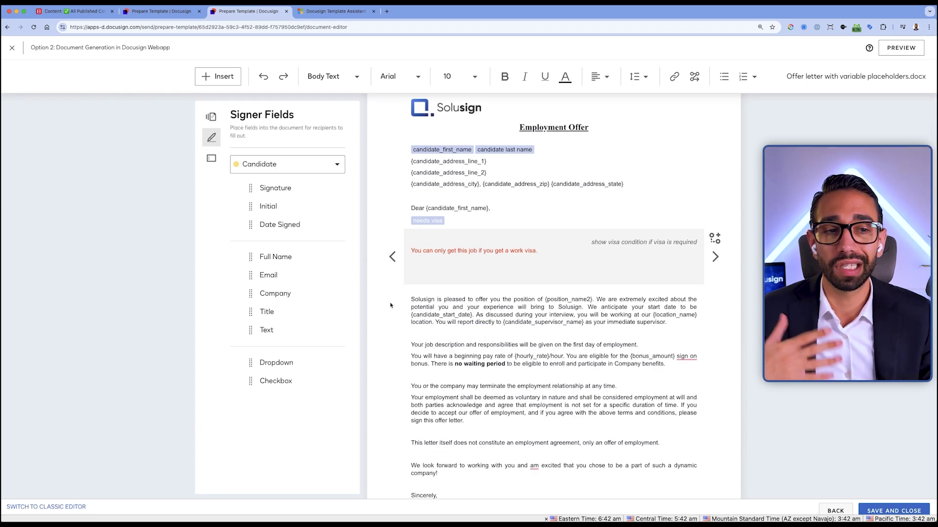
pyautogui.click(220, 77)
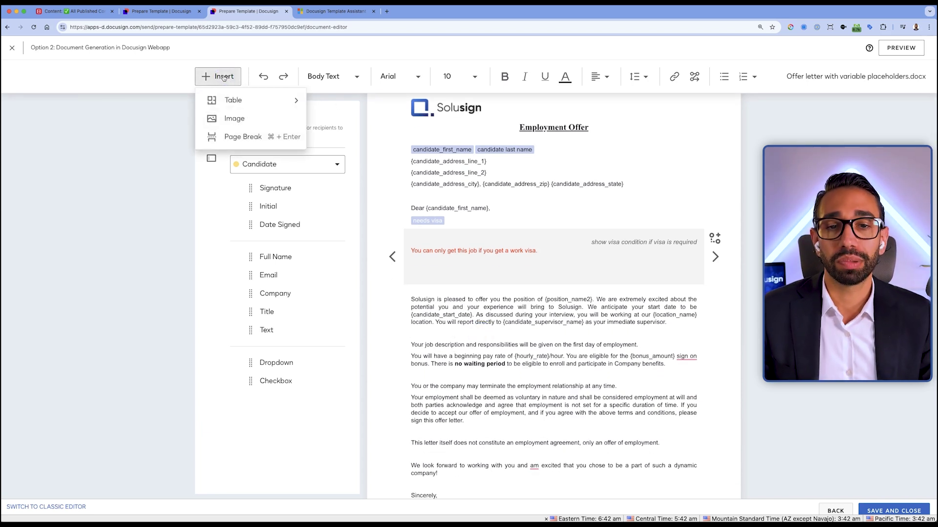
pyautogui.moveTo(238, 100)
pyautogui.moveTo(343, 119)
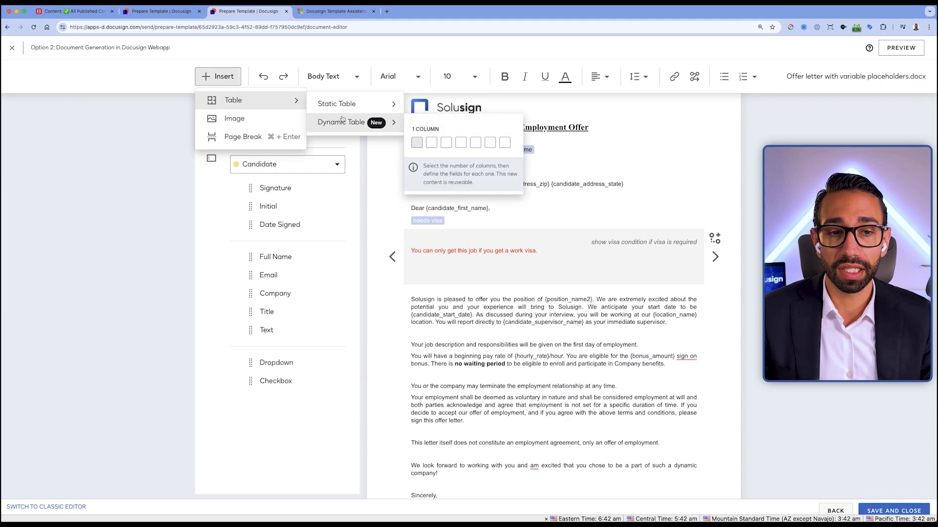
pyautogui.click(476, 142)
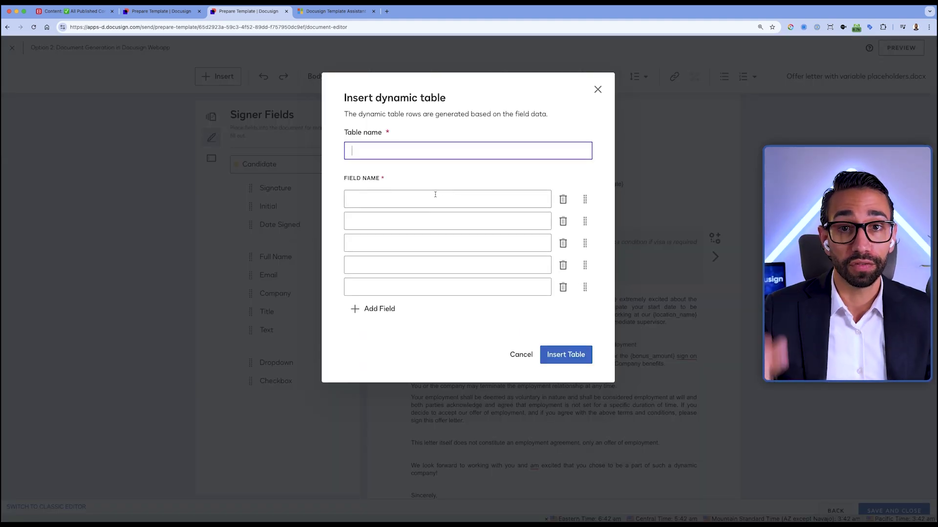
pyautogui.press('Escape')
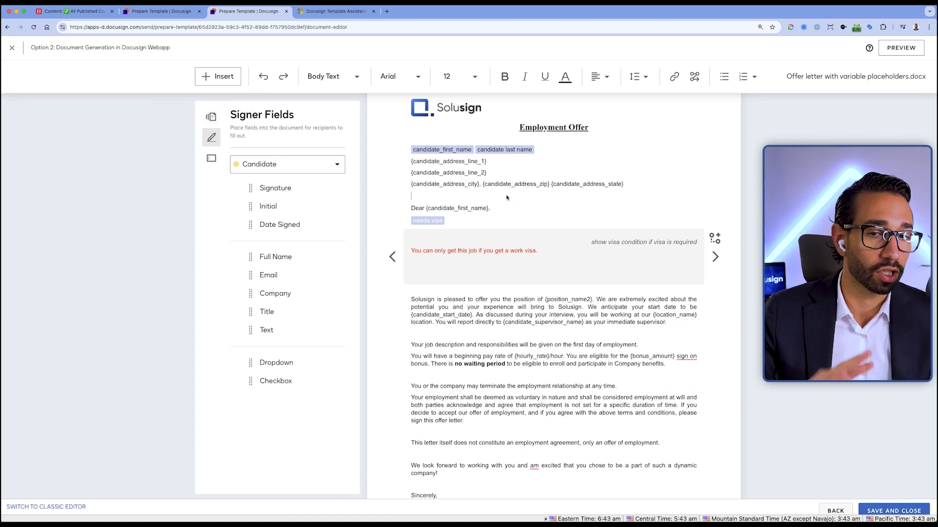
# Step: Add Signature, Full Name and Date Signed fields to the signature table's Employee column
pyautogui.scroll(-3, 506, 197)
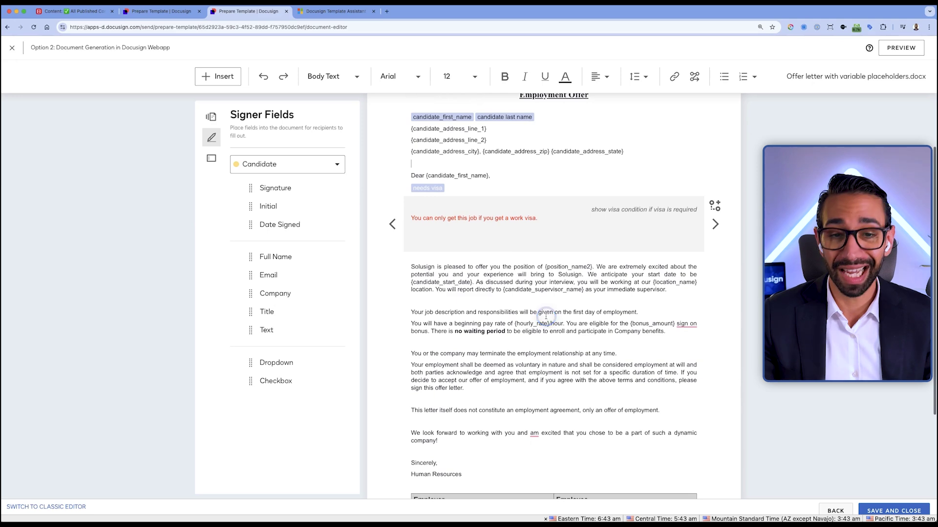
pyautogui.scroll(-4, 471, 380)
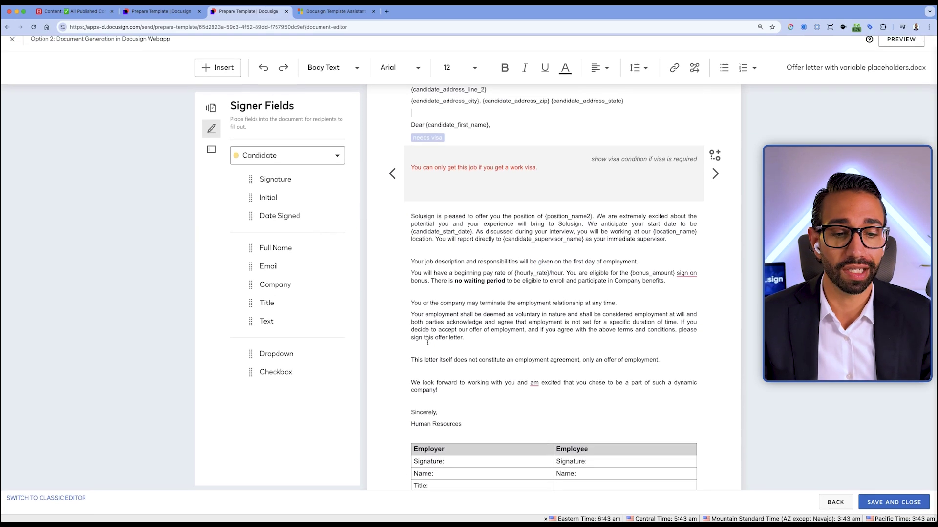
pyautogui.click(471, 381)
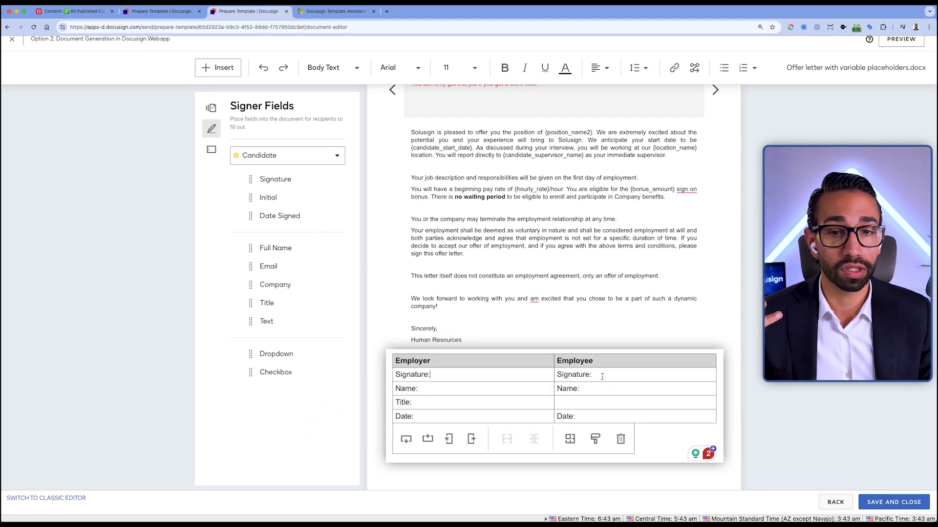
pyautogui.click(275, 180)
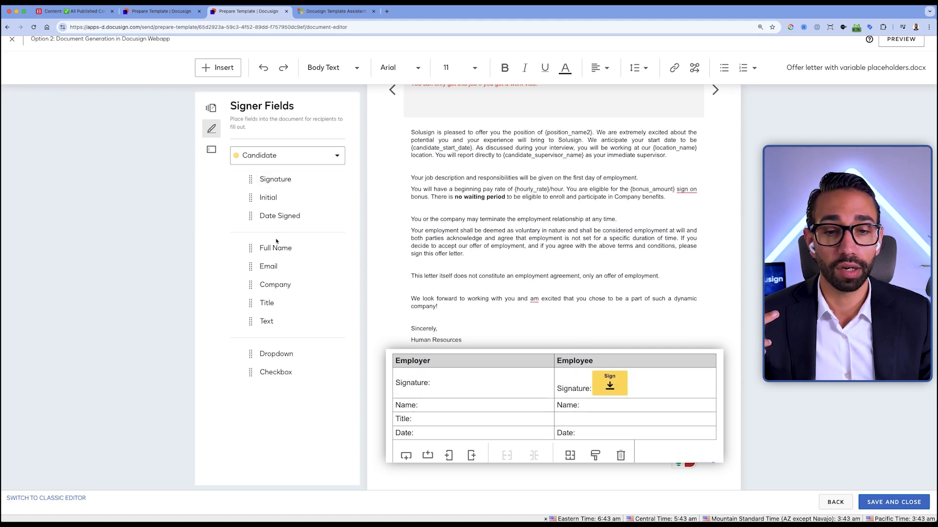
pyautogui.click(274, 248)
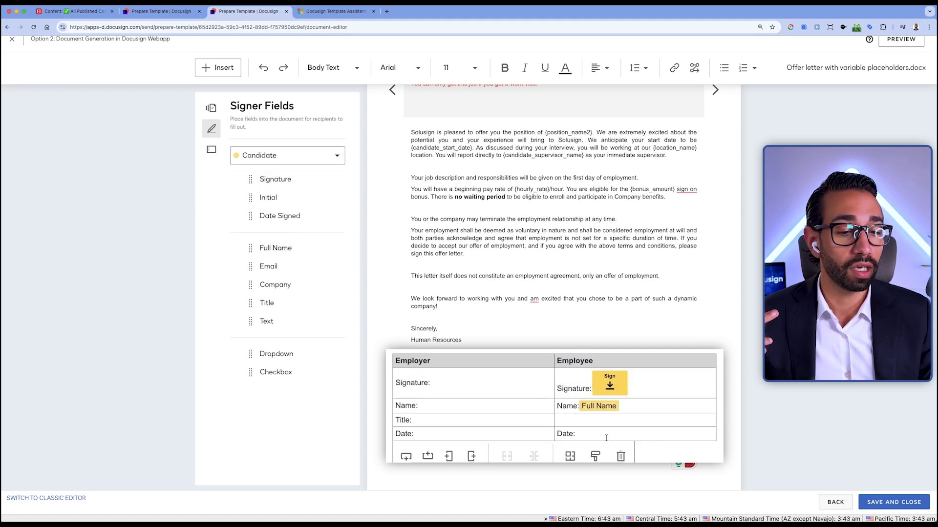
pyautogui.click(277, 215)
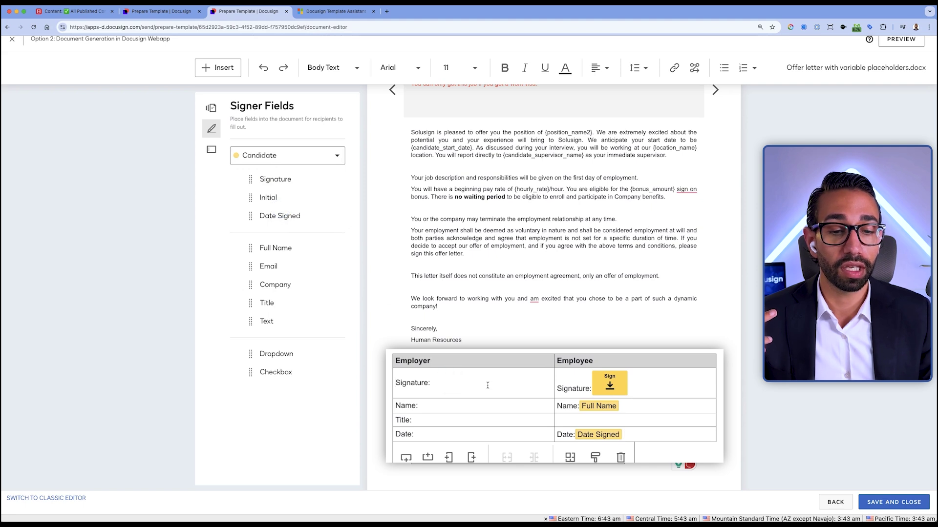
# Step: Switch the signer fields recipient to HR and save the template
pyautogui.click(293, 155)
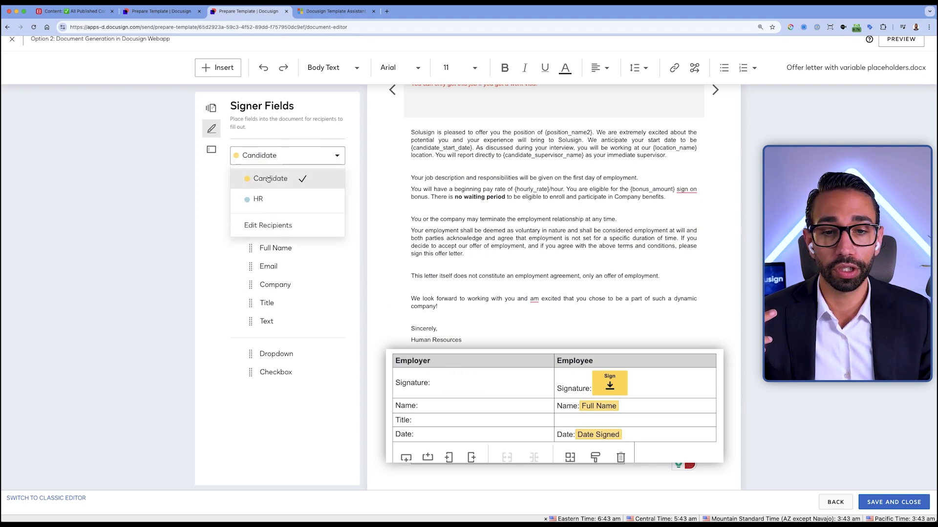
pyautogui.click(259, 197)
pyautogui.click(892, 502)
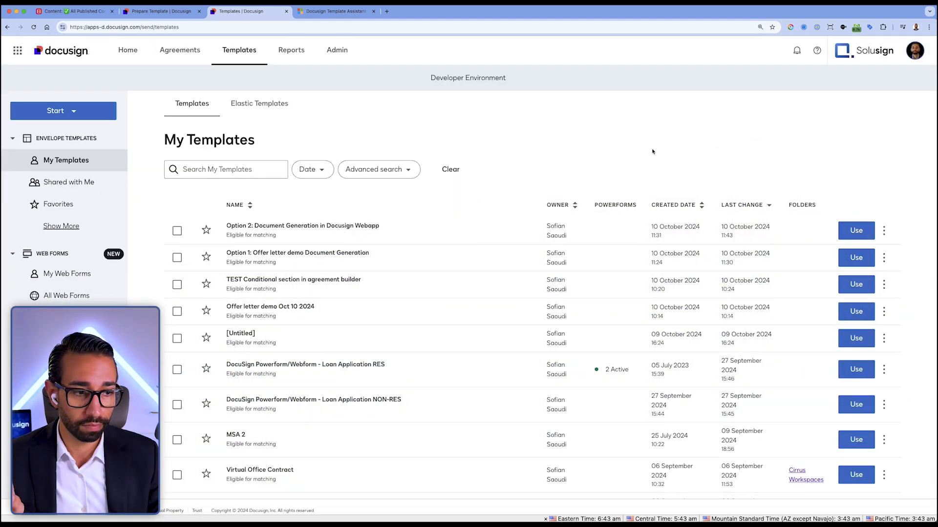
# Step: Start an envelope from the Option 2 template, filling Candidate and HR recipients from saved contacts
pyautogui.click(857, 234)
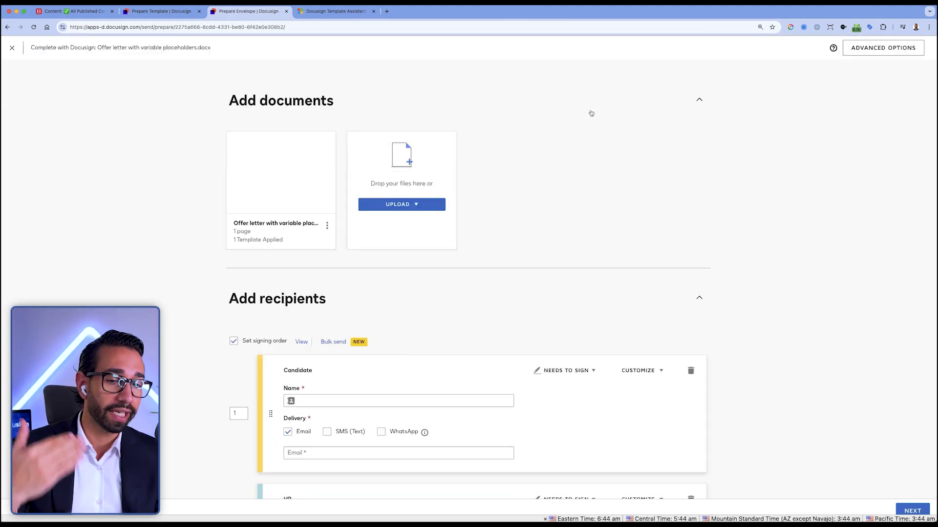
pyautogui.scroll(-2, 393, 225)
pyautogui.scroll(-1, 393, 224)
pyautogui.click(328, 267)
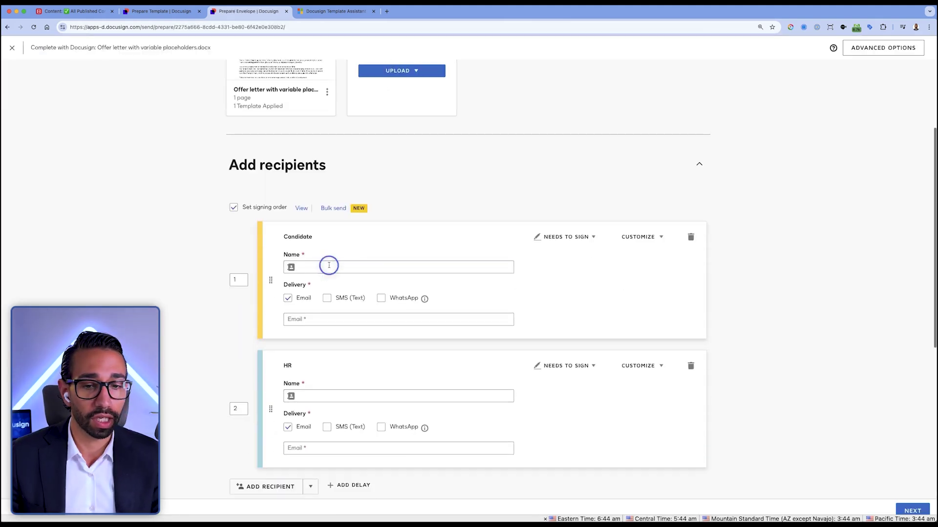
pyautogui.click(333, 279)
pyautogui.click(349, 391)
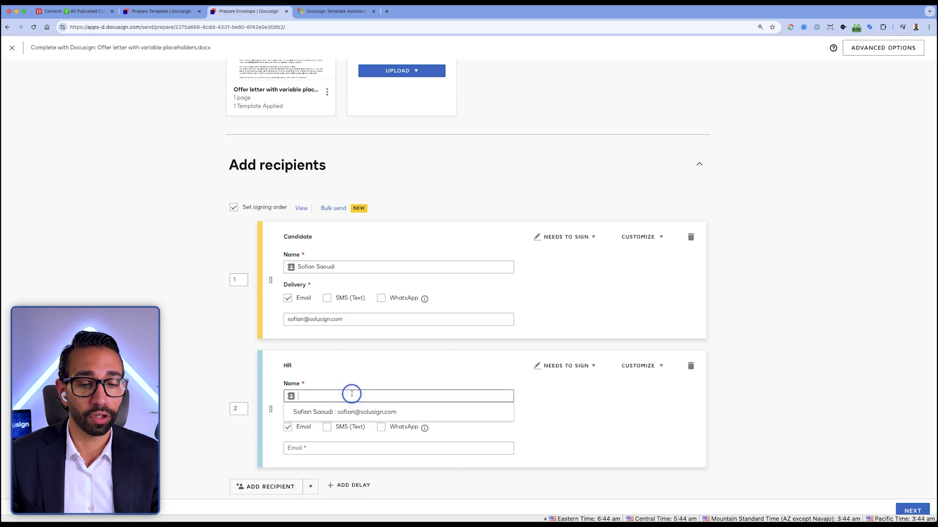
pyautogui.click(358, 410)
pyautogui.scroll(-3, 314, 297)
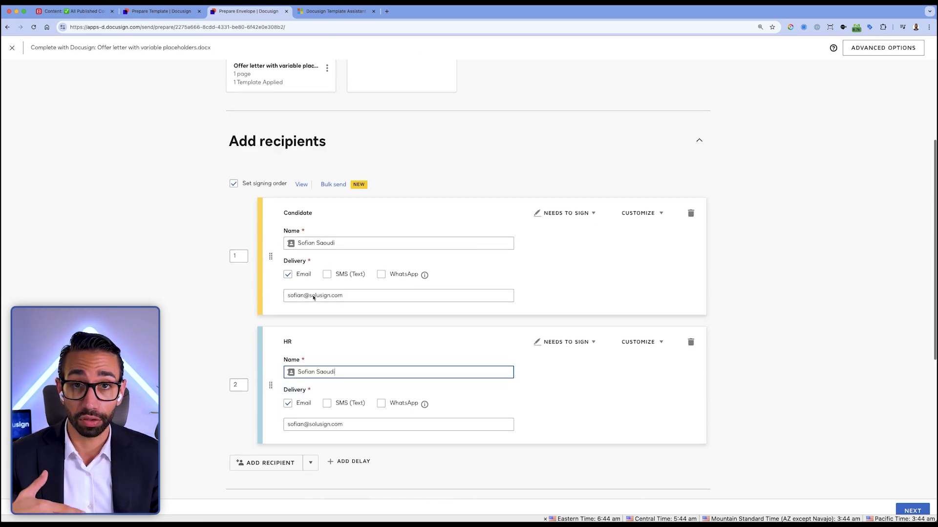
pyautogui.click(910, 510)
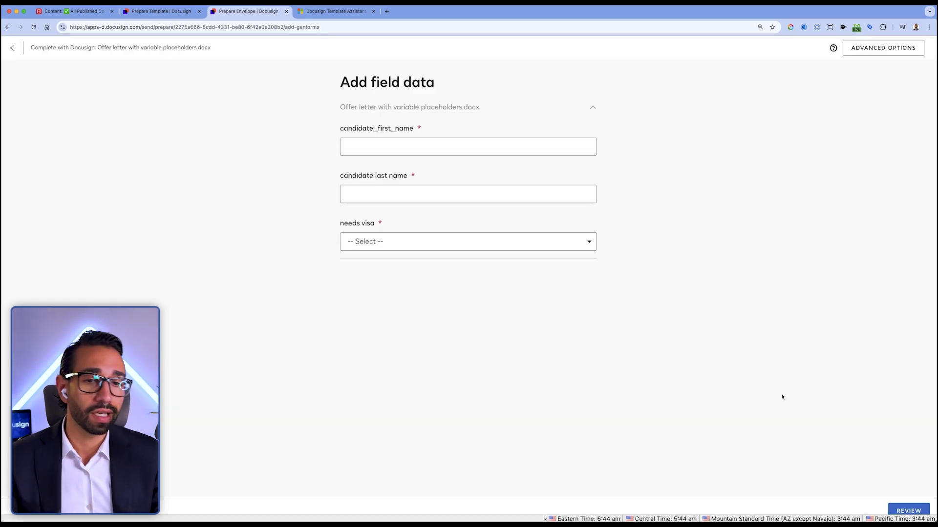
# Step: Autofill the candidate's first and last name, set needs visa to yes, and continue to review
pyautogui.click(400, 141)
pyautogui.click(391, 168)
pyautogui.click(389, 243)
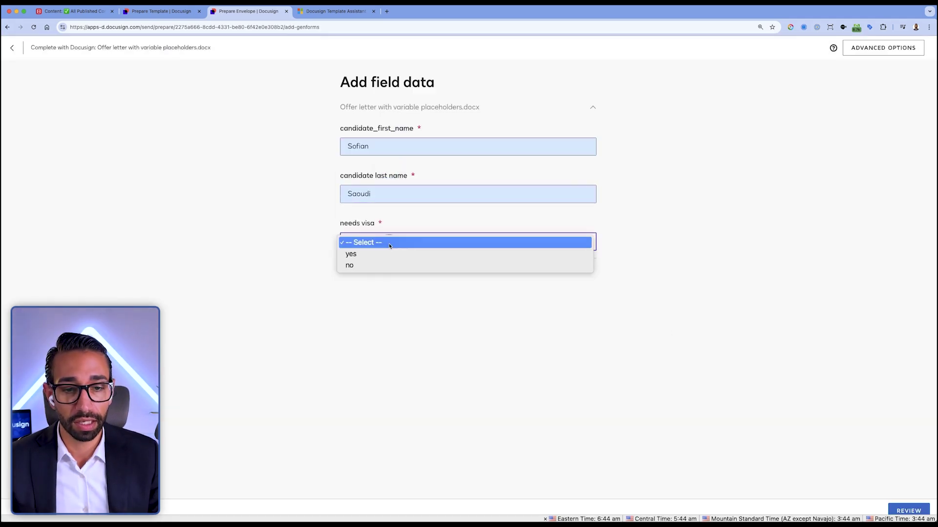
pyautogui.click(369, 255)
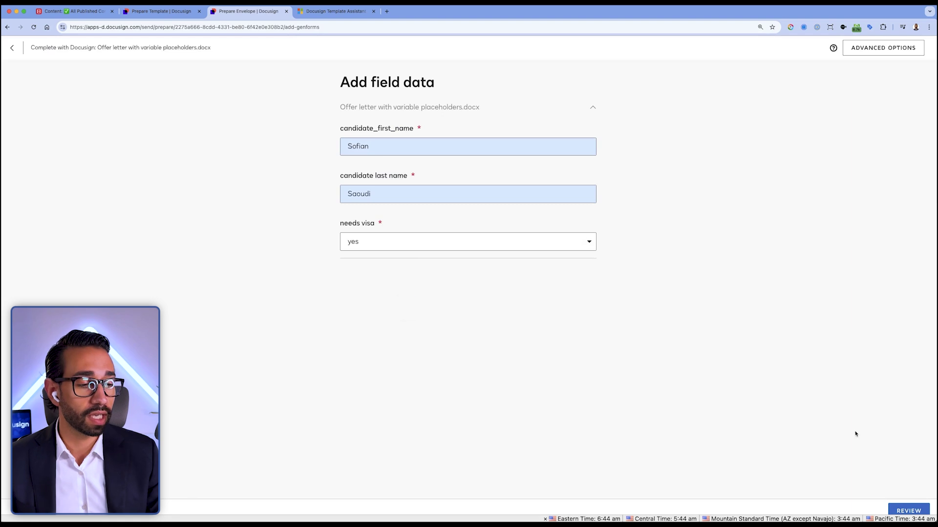
pyautogui.click(908, 510)
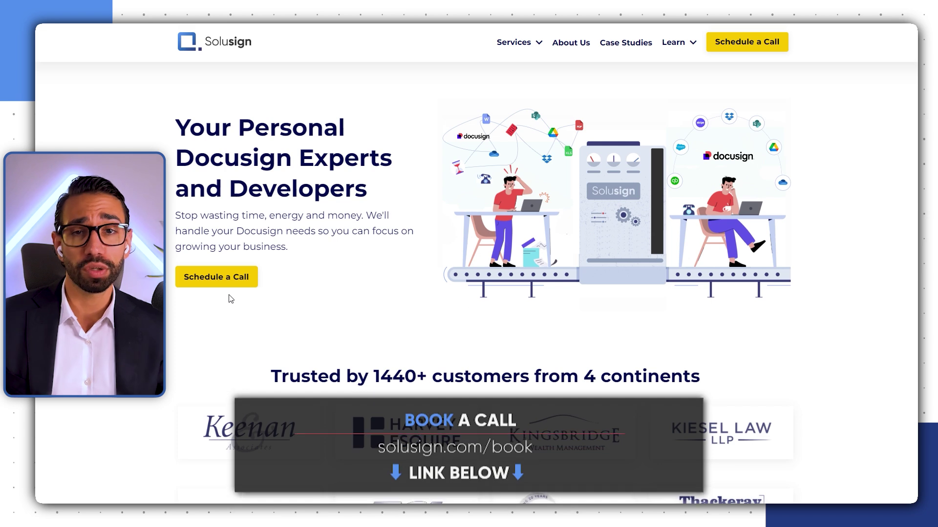
# Step: On the Solusign site, start booking a 30-minute Docusign Development implementation call
pyautogui.click(224, 282)
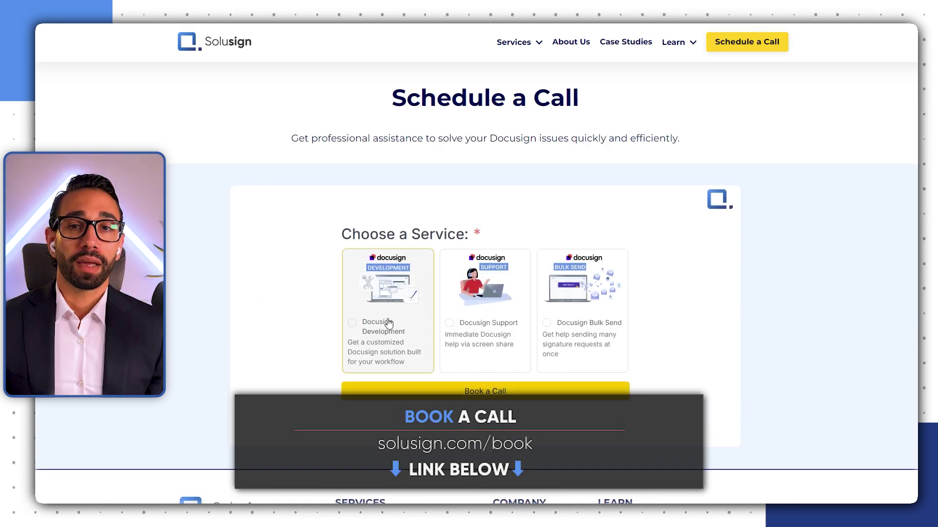
pyautogui.click(476, 396)
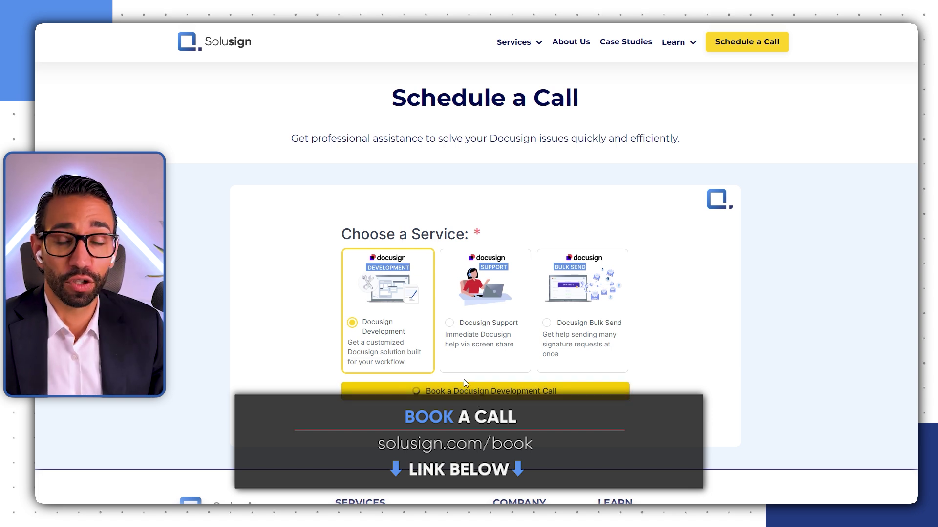